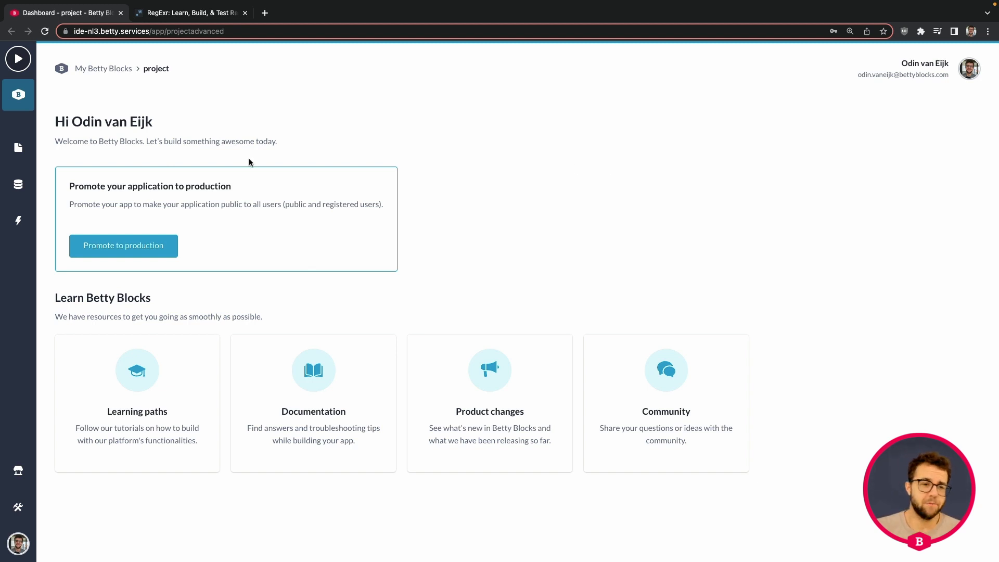
Open the Models panel listing Email configuration, Project, Role, Task, User and WebUser.
left_click(18, 184)
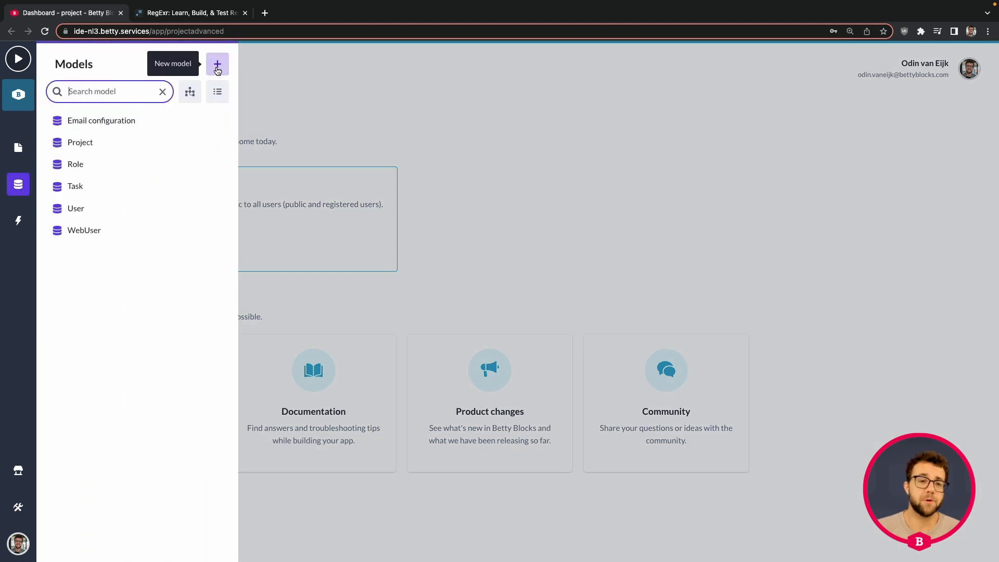
Check the Remote model option in a new model, cancel it, and open the Block Store.
left_click(217, 66)
left_click(507, 121)
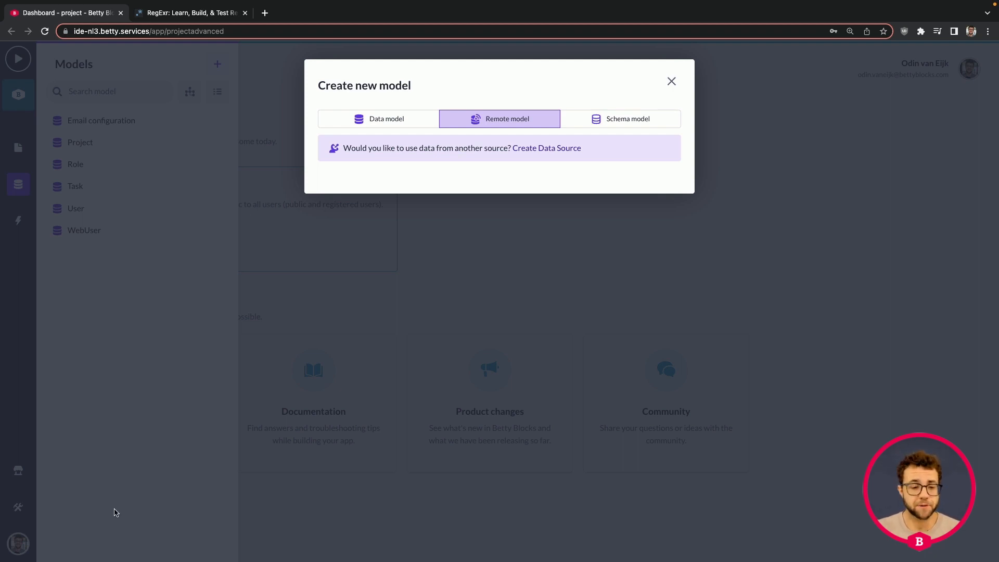
left_click(113, 420)
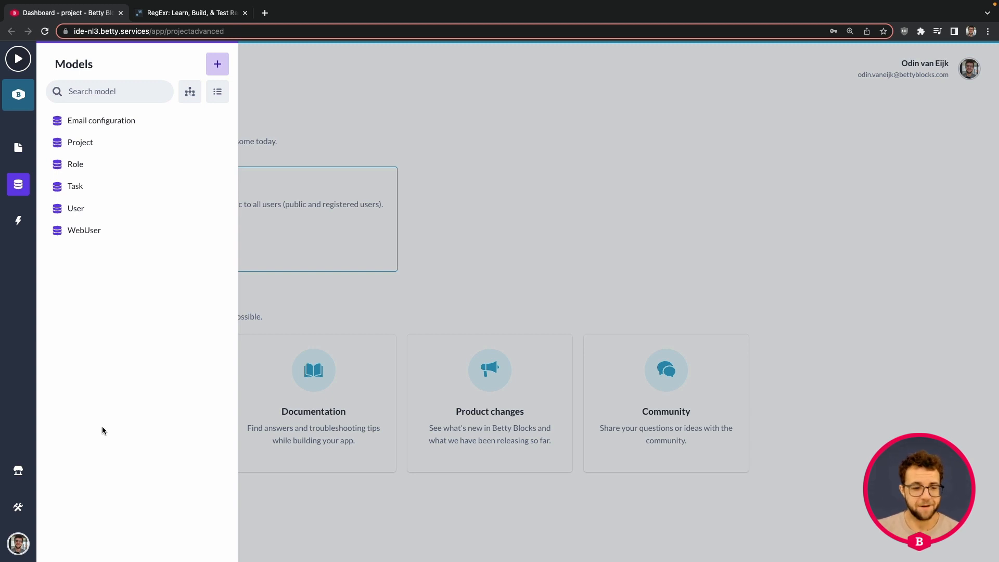
left_click(18, 470)
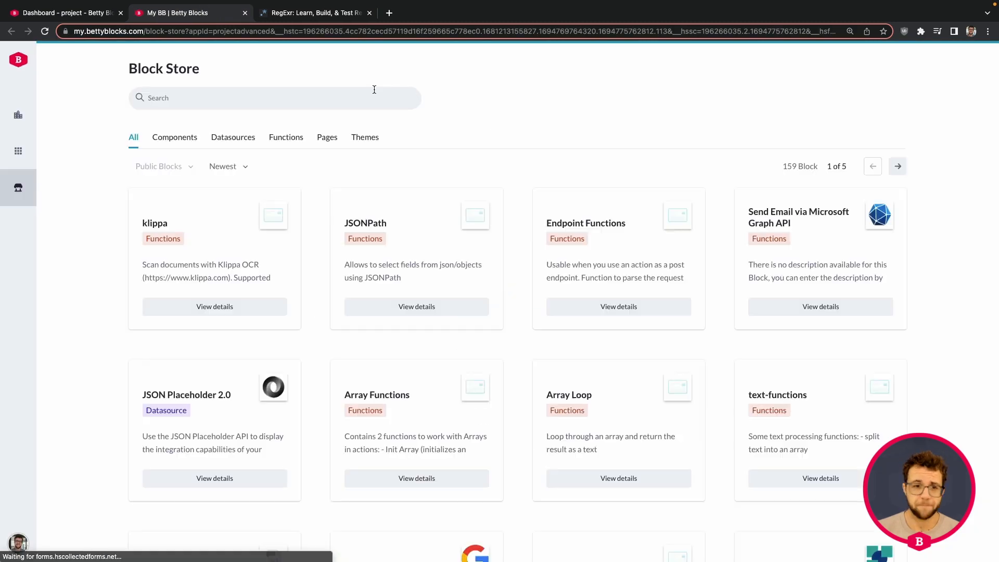
Search the Block Store for 'json' and view the JSON Placeholder 2.0 block details.
left_click(301, 94)
type("json")
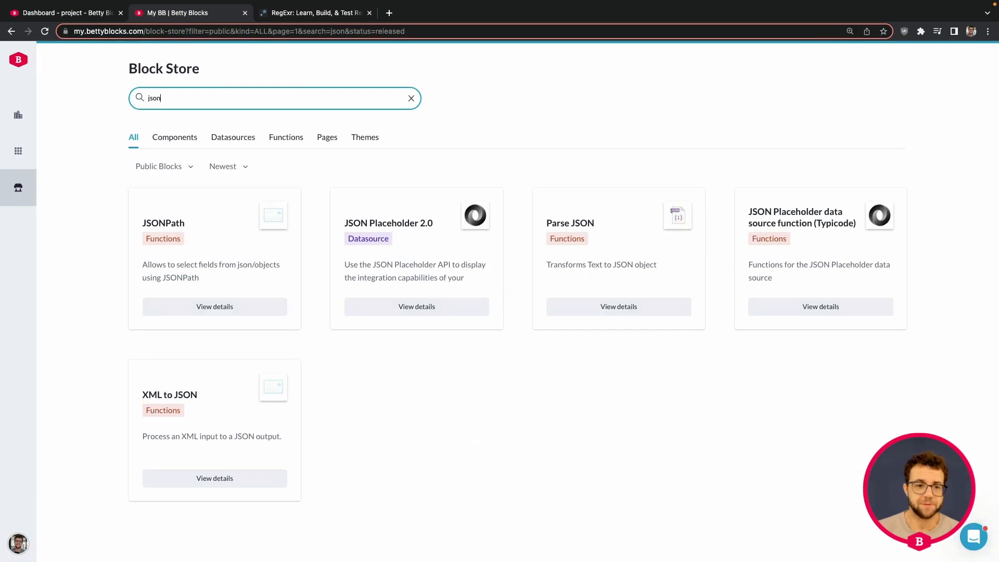
left_click(435, 307)
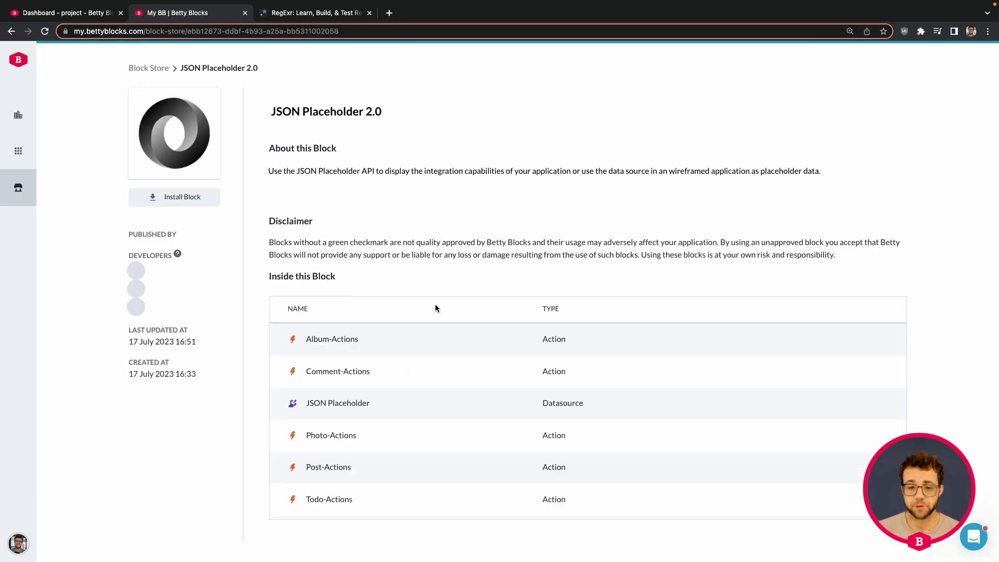
Install JSON Placeholder 2.0 into the organization's 'project' application.
left_click(186, 203)
left_click(492, 127)
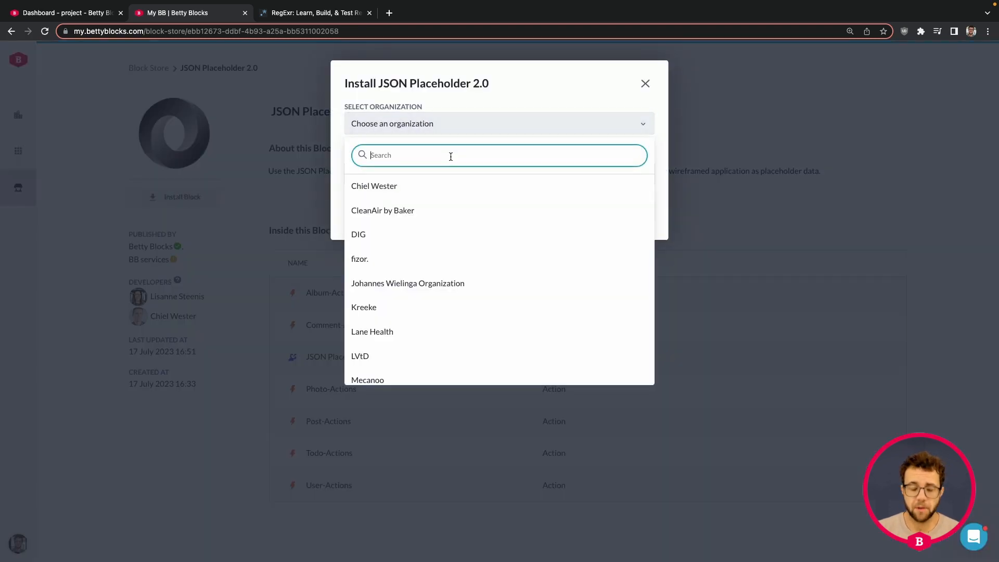
type("odin")
left_click(447, 187)
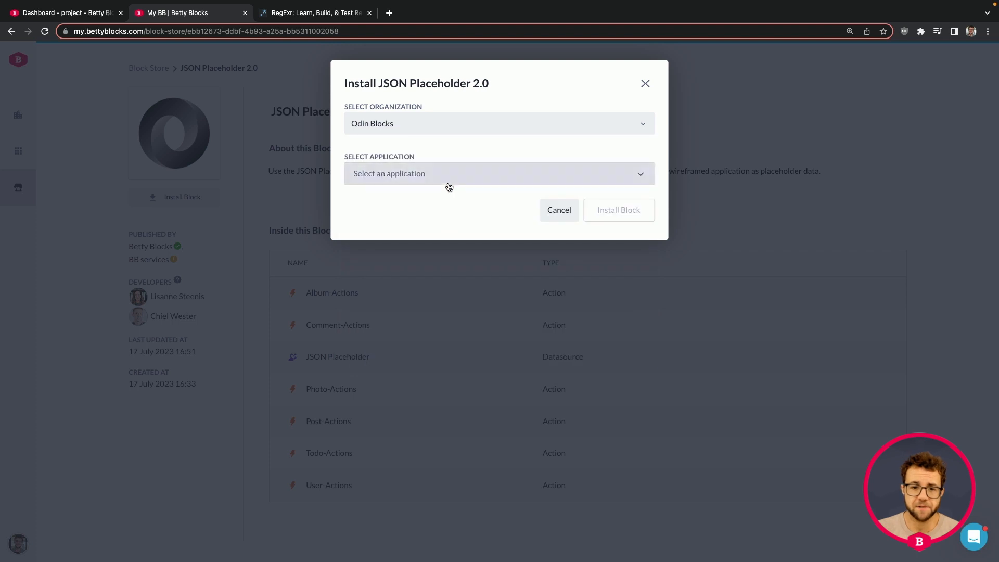
left_click(448, 178)
type("project")
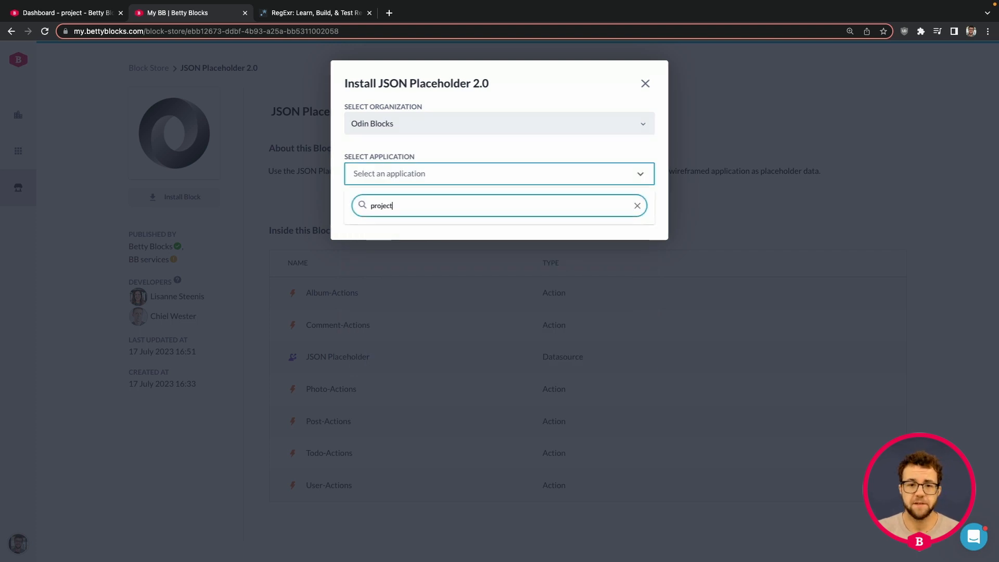
left_click(397, 229)
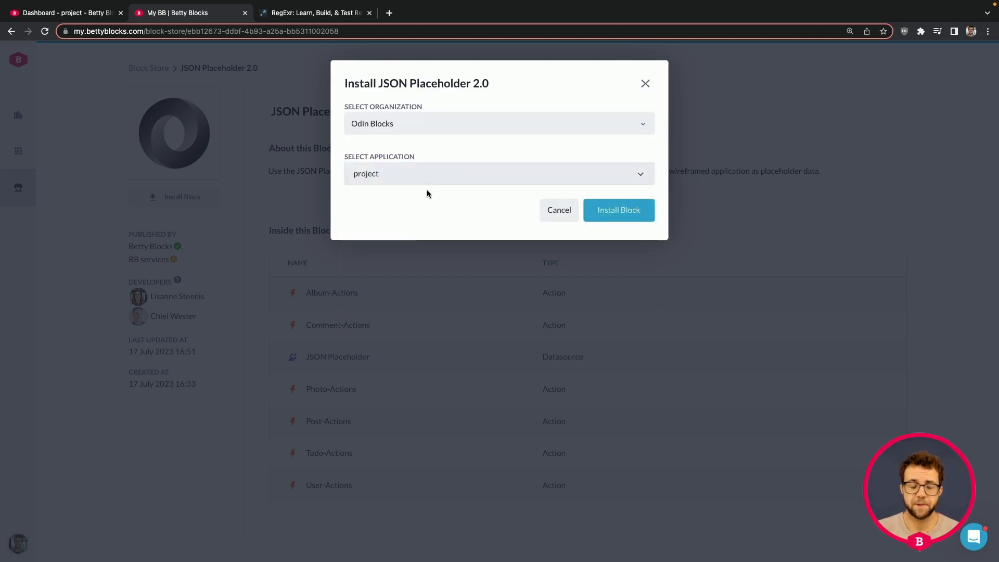
left_click(635, 219)
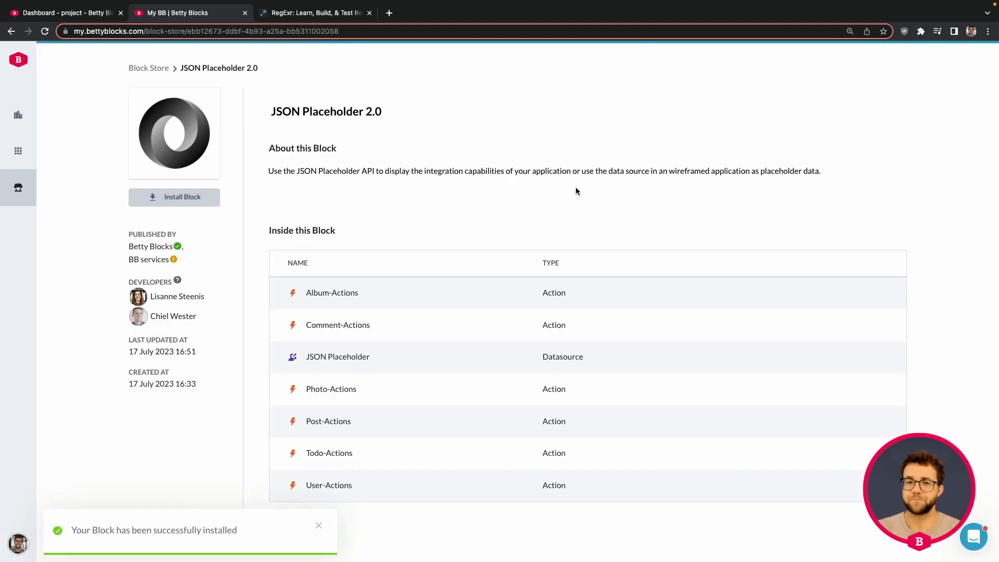
Reload the project dashboard and start a new remote model from the Models panel.
left_click(95, 14)
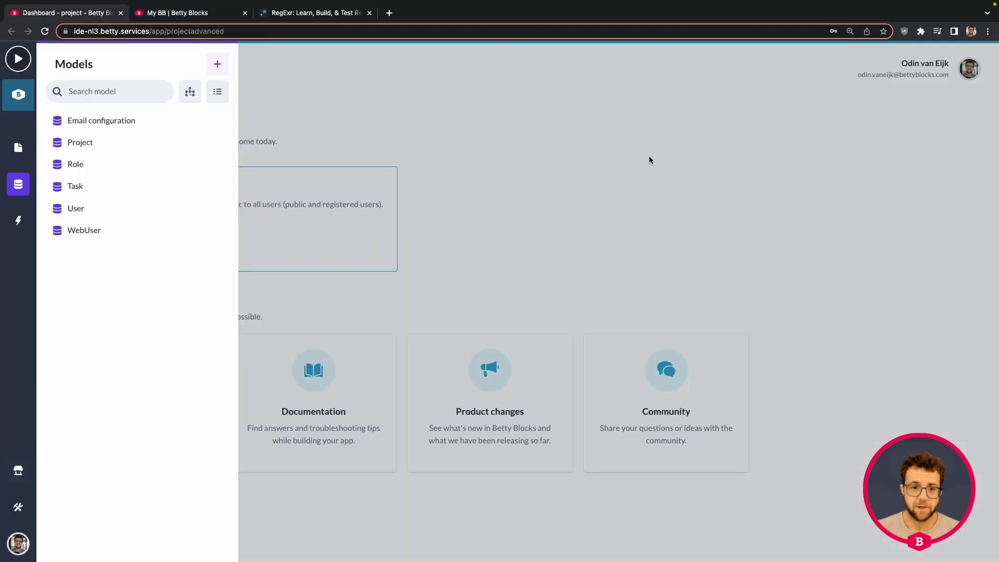
key("ctrl+super+f")
left_click(525, 146)
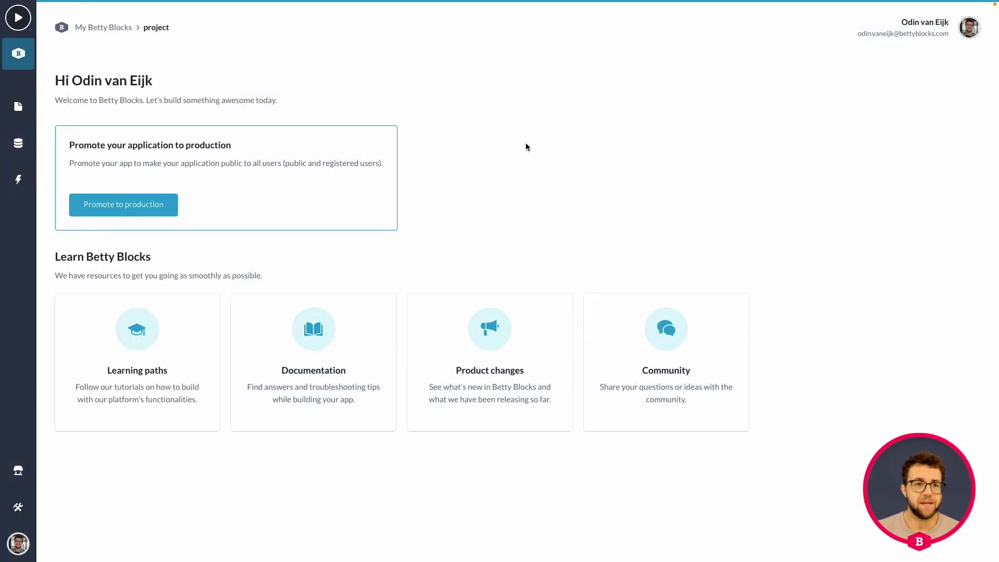
key("super+r")
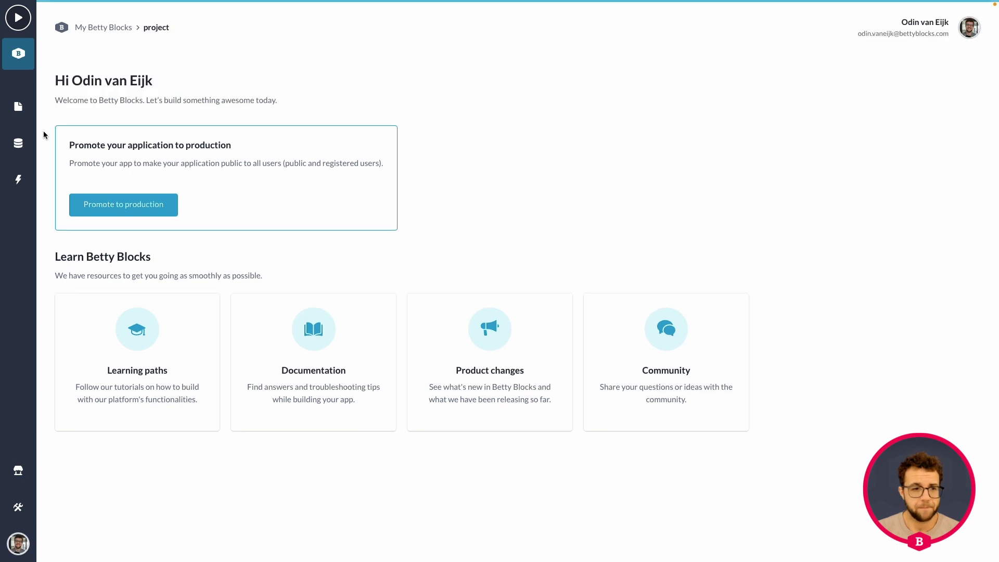
left_click(19, 143)
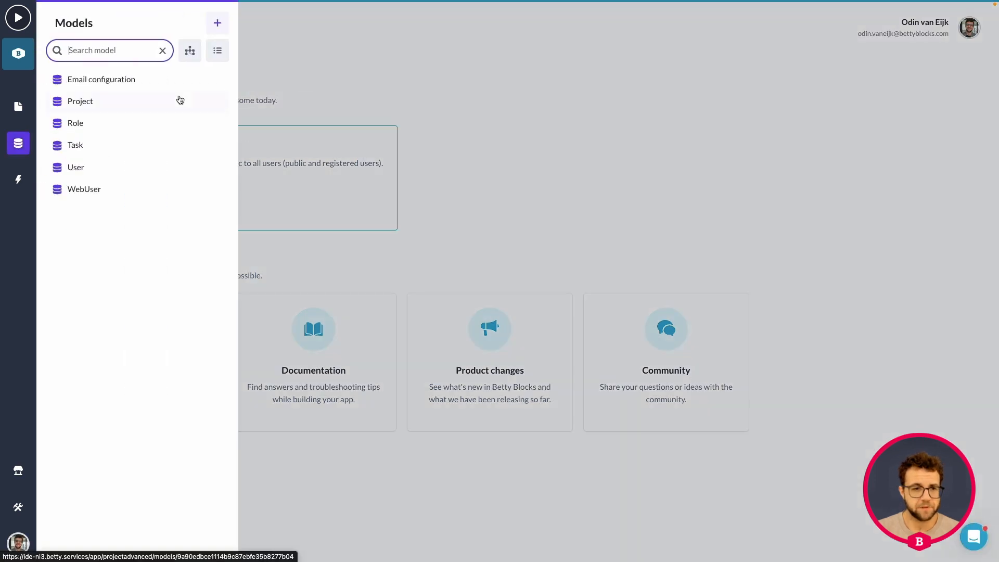
left_click(218, 23)
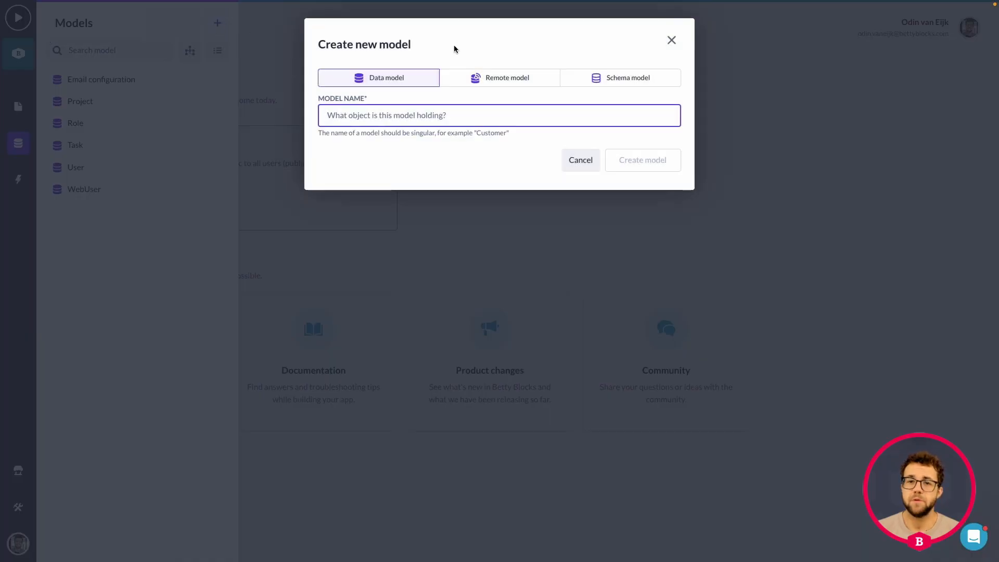
left_click(502, 78)
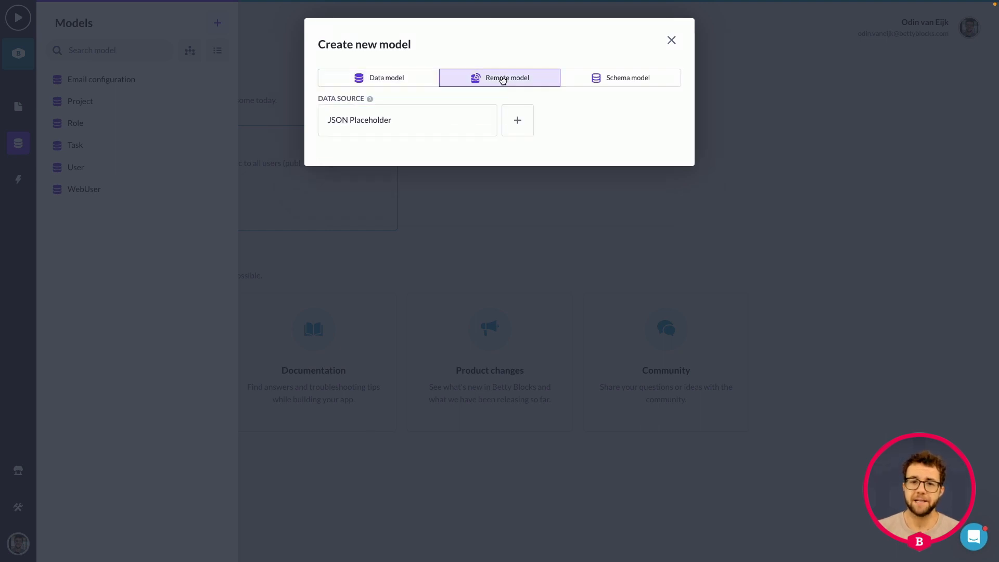
From the JSON Placeholder source, add the User model renamed to User-remote.
left_click(360, 134)
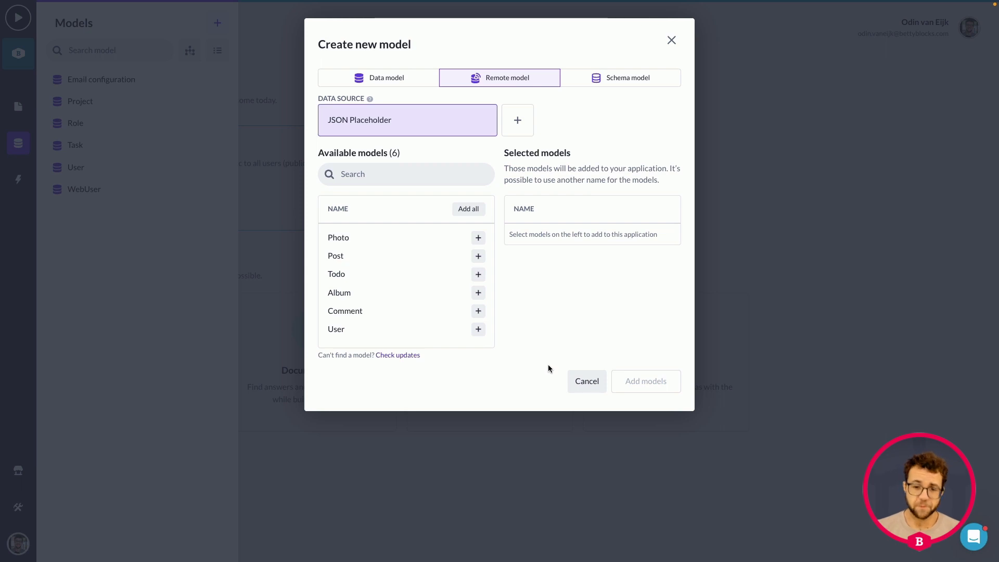
left_click(478, 329)
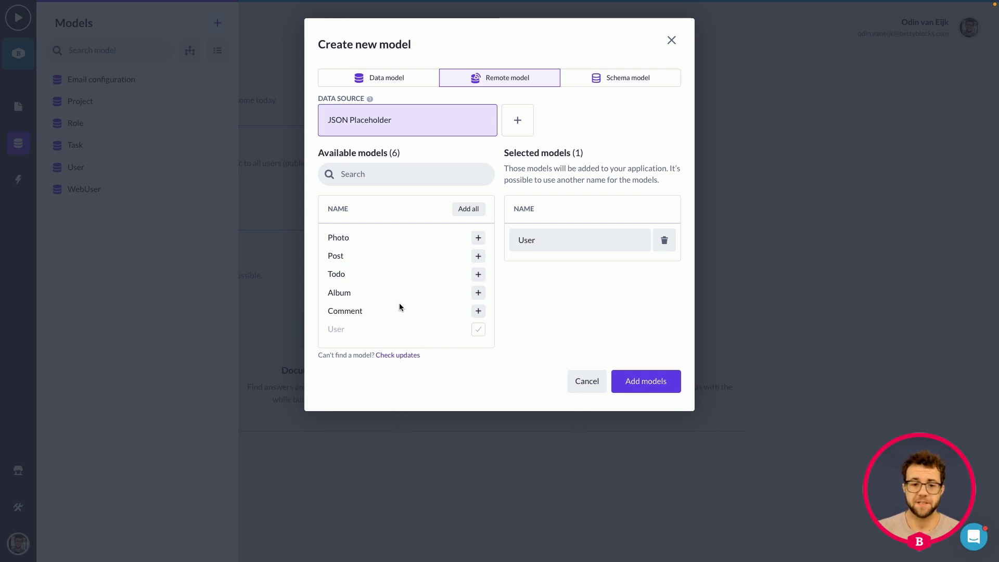
left_click(561, 241)
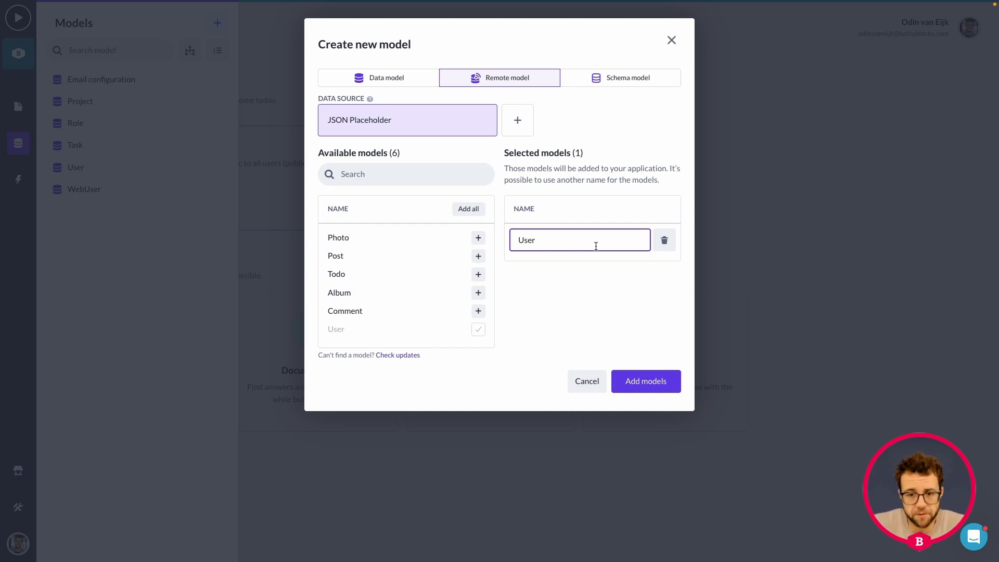
key("Home")
type("jsonpl")
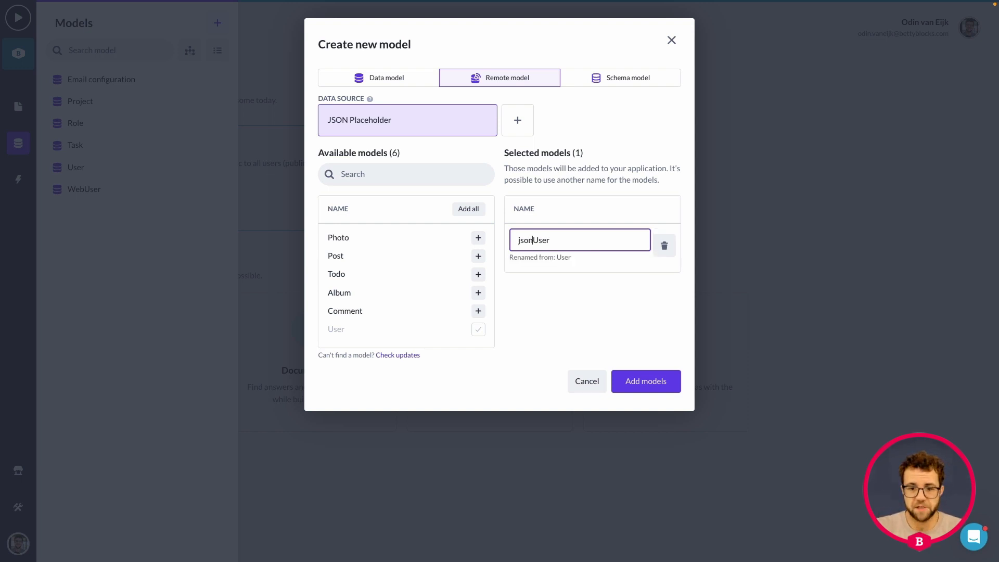
key("BackSpace")
key("BackSpace")
key("BackSpace")
key("BackSpace")
key("BackSpace")
key("BackSpace")
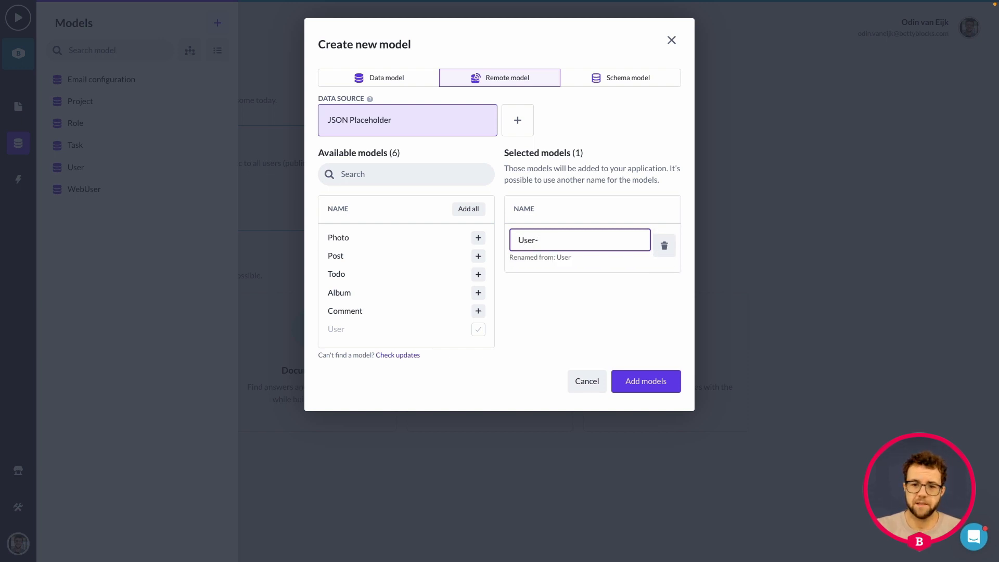
type("R")
key("BackSpace")
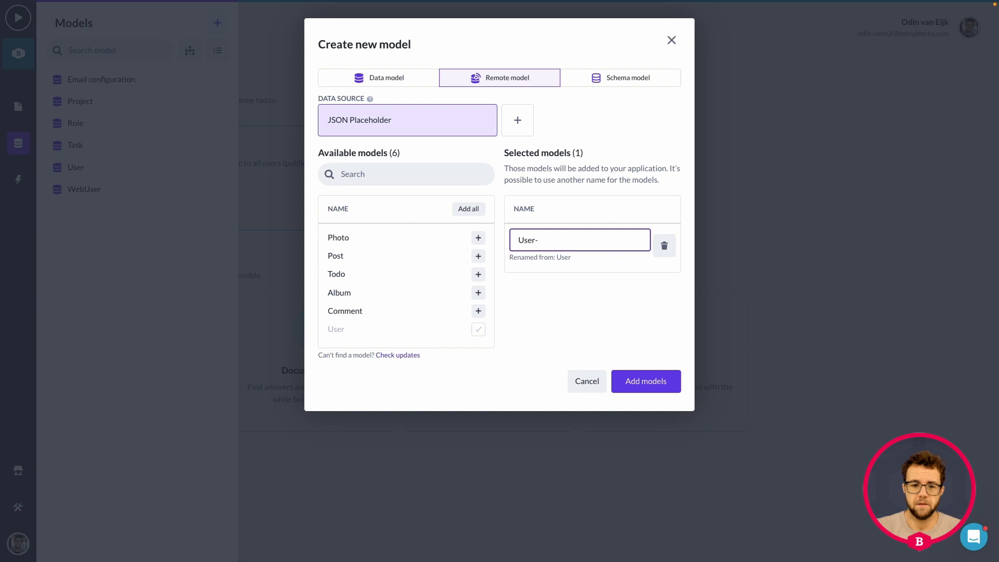
type("remote")
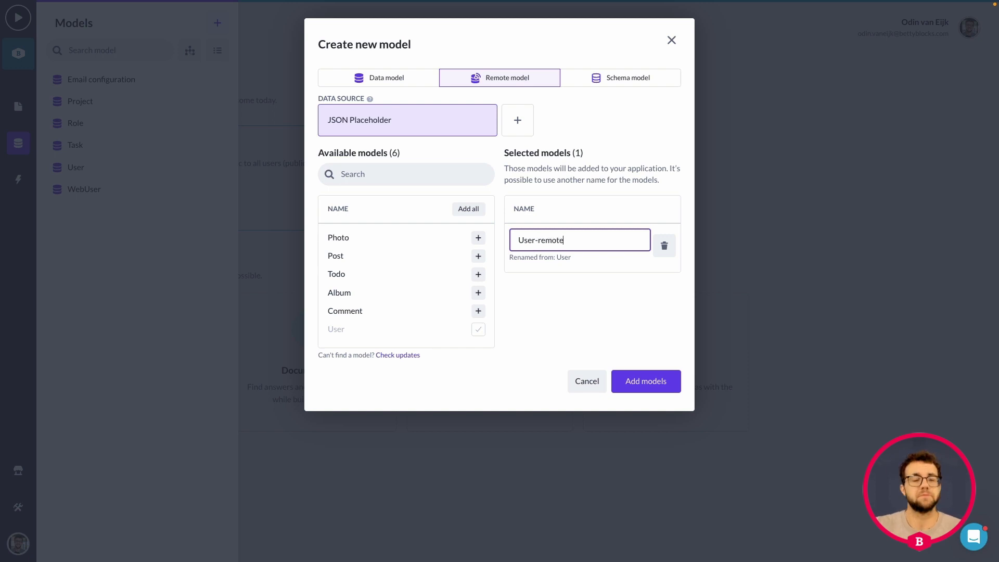
left_click(642, 382)
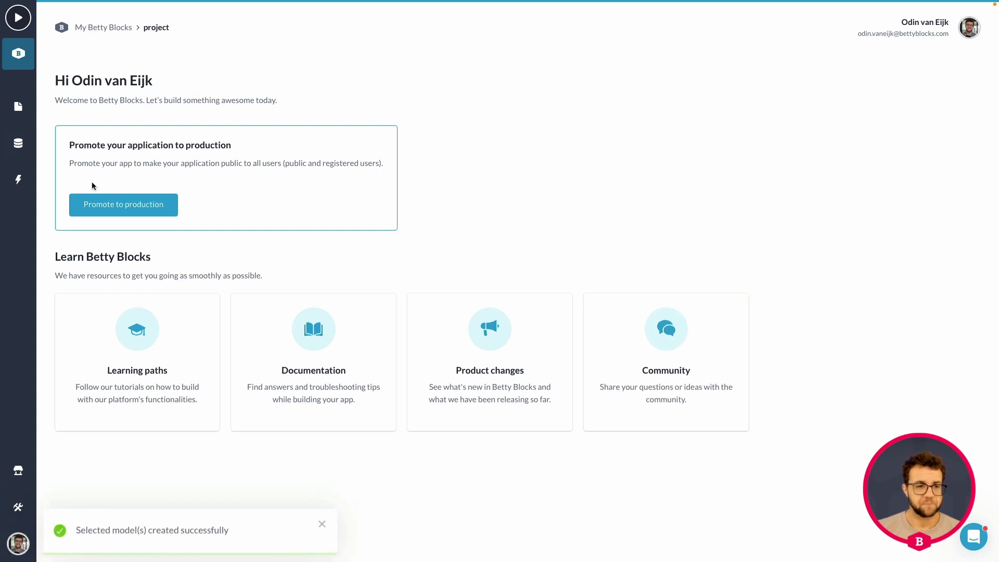
Open the User-remote model and view its five read, create, update and delete actions.
left_click(9, 147)
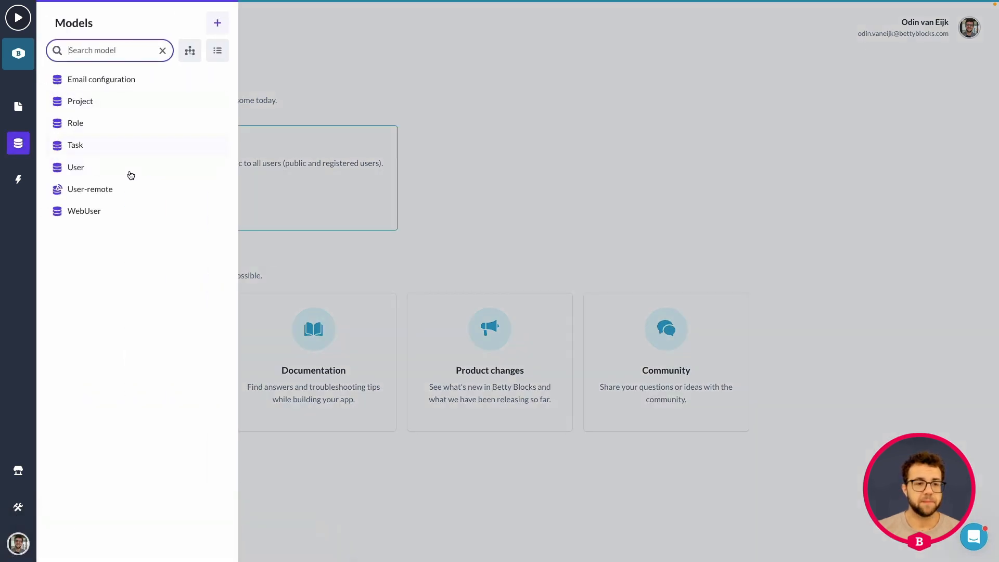
left_click(84, 190)
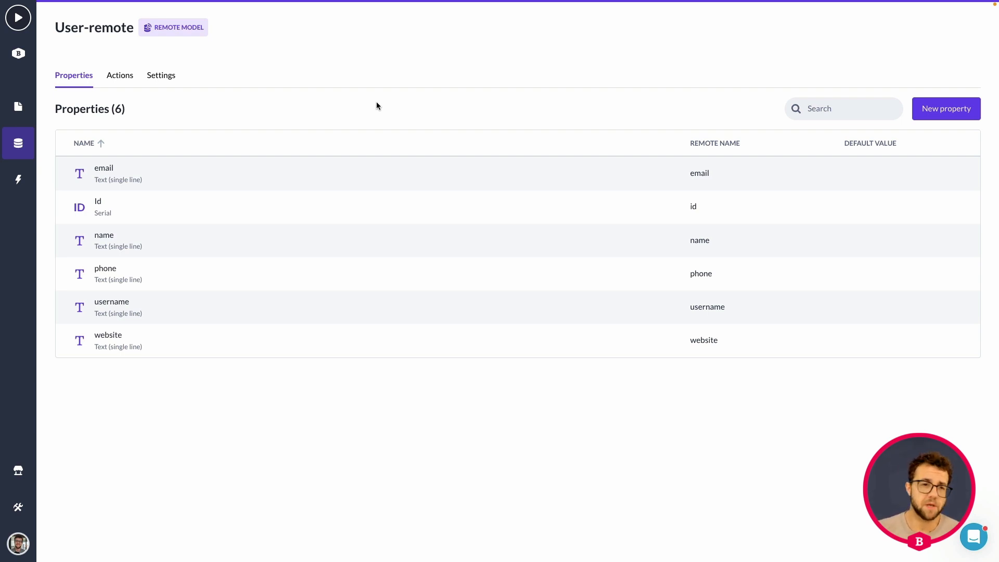
left_click(121, 85)
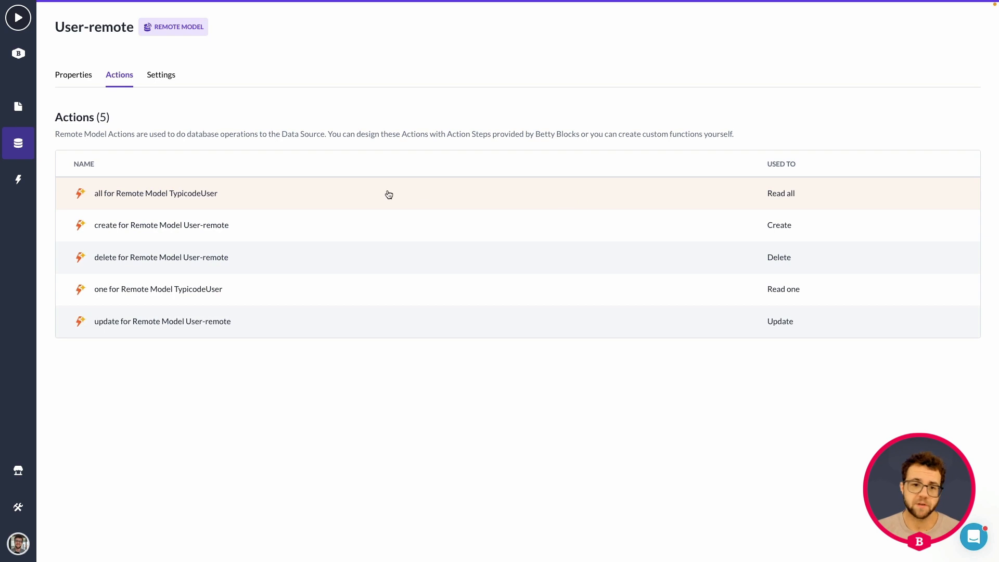
Inspect the read-all action's input variables and its allUser Get Placeholder Data step, then go back.
left_click(392, 194)
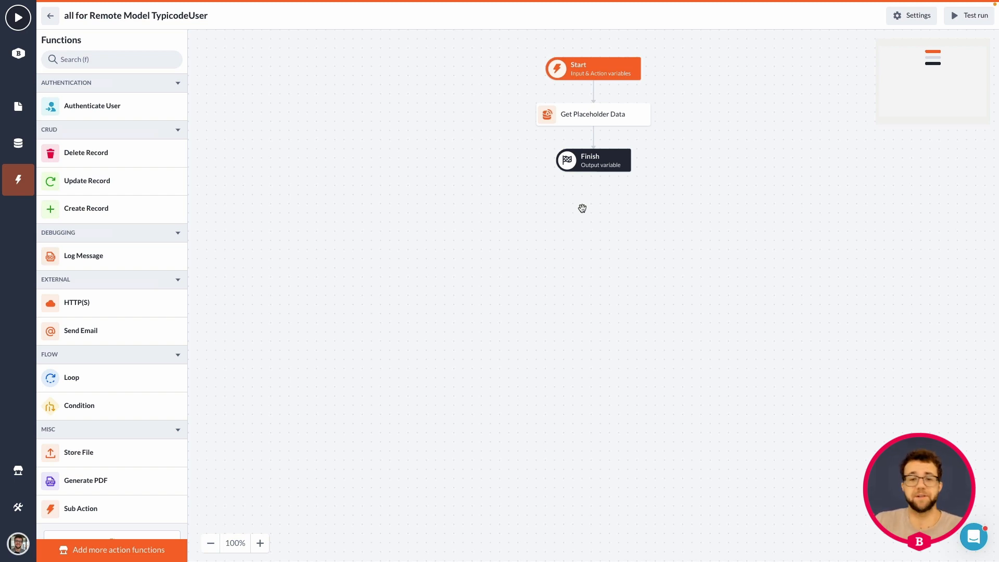
left_click(598, 72)
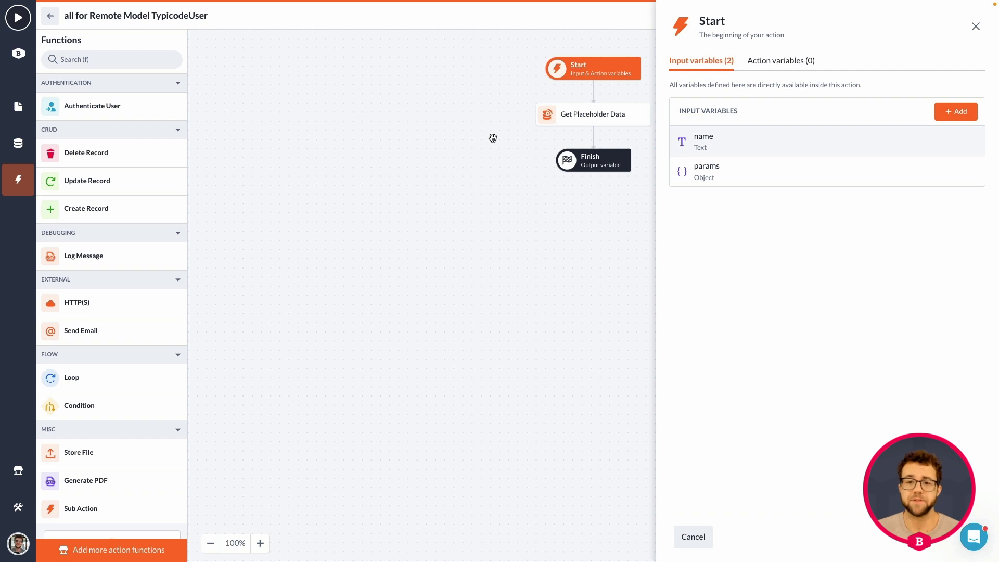
left_click(599, 115)
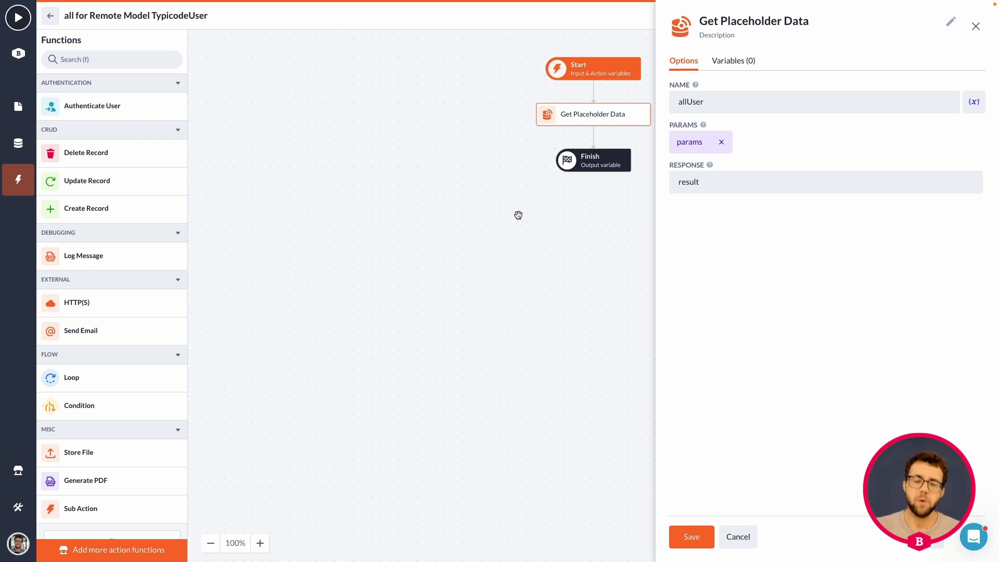
left_click(51, 16)
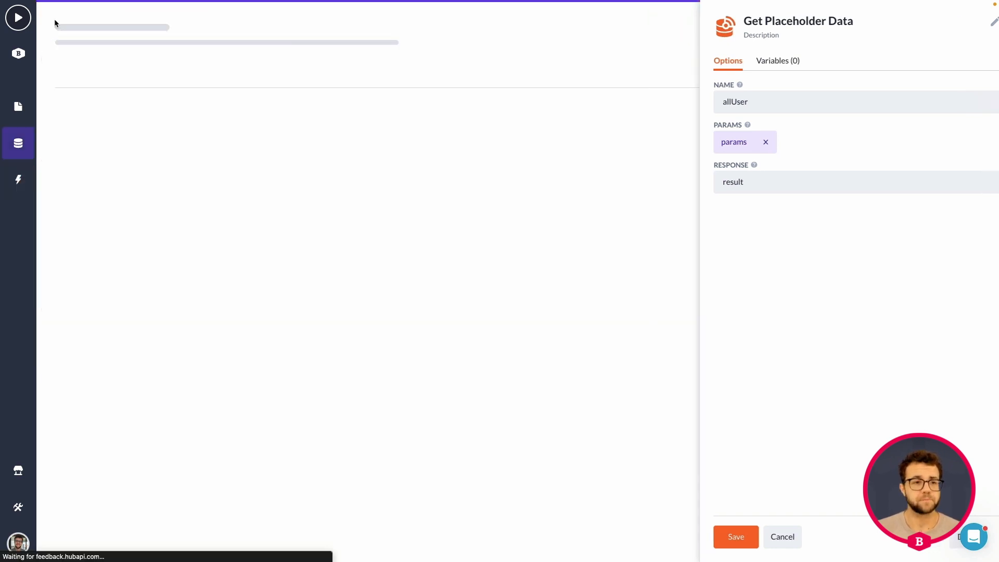
Review the Email configuration page's hostname, port, username and password form, then reopen the Pages list.
left_click(19, 106)
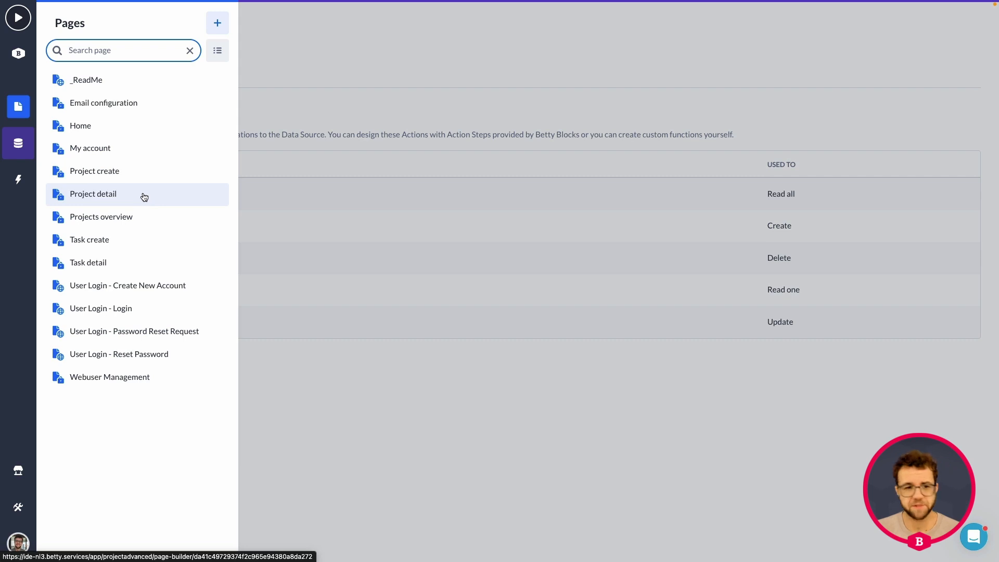
left_click(140, 107)
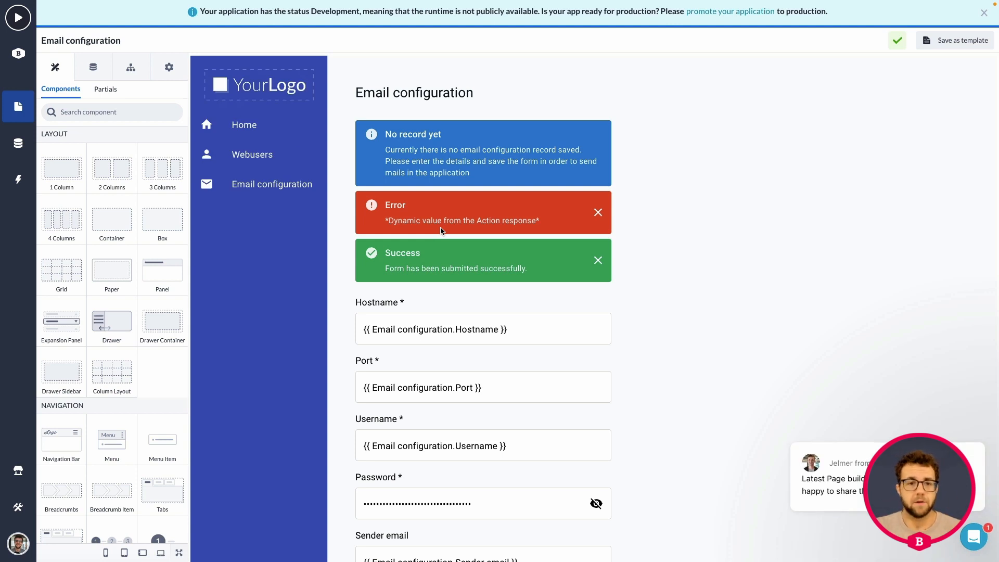
scroll(536, 227, "down", 3)
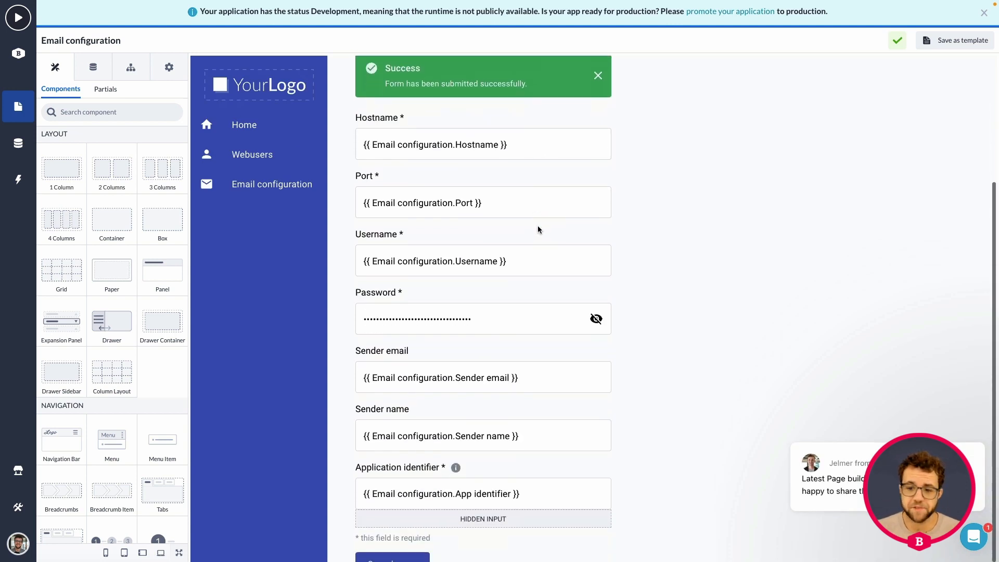
scroll(538, 227, "down", 2)
scroll(533, 228, "up", 5)
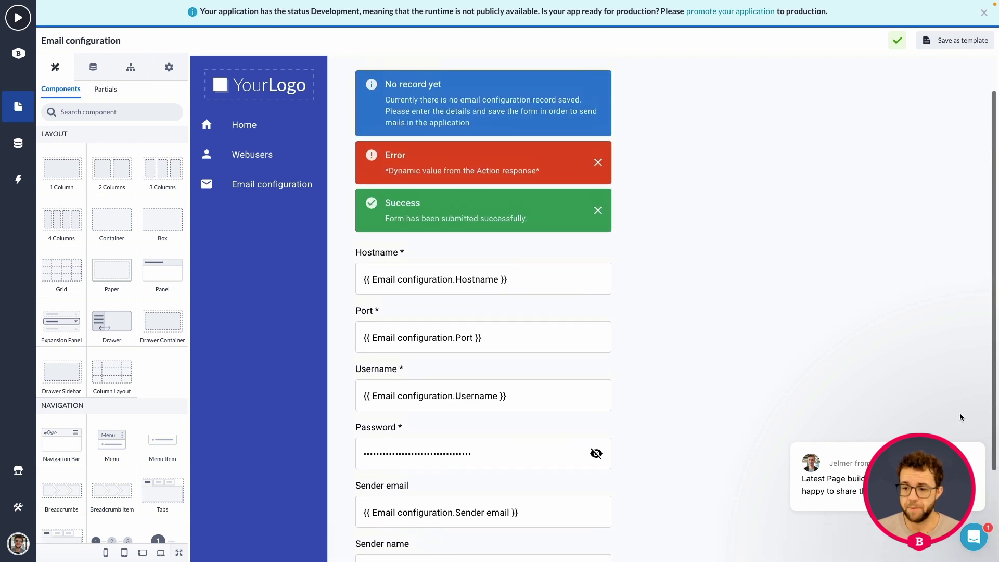
left_click(957, 427)
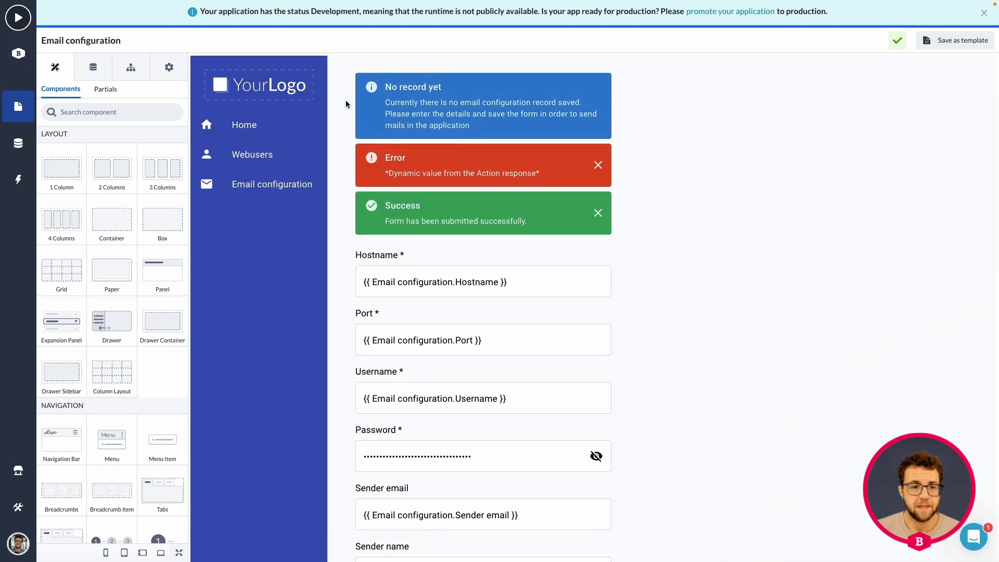
left_click(14, 105)
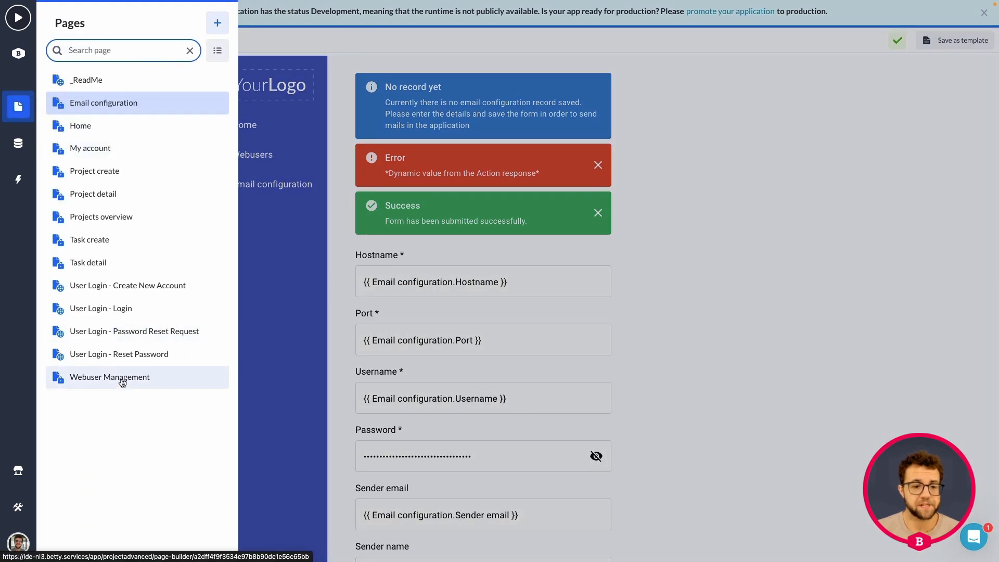
View the Webuser Management page, then begin a new page from the Back office template.
left_click(122, 381)
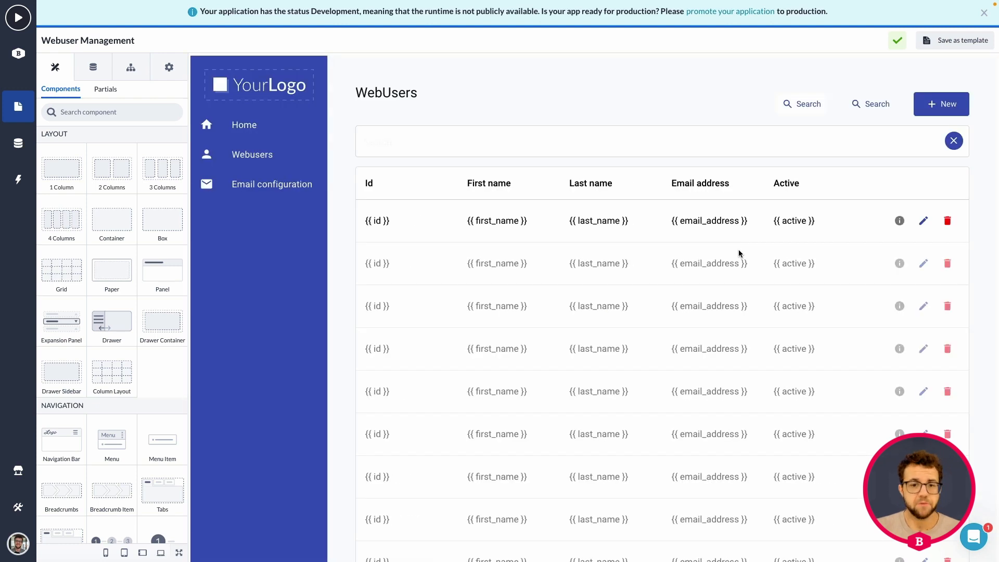
left_click(26, 104)
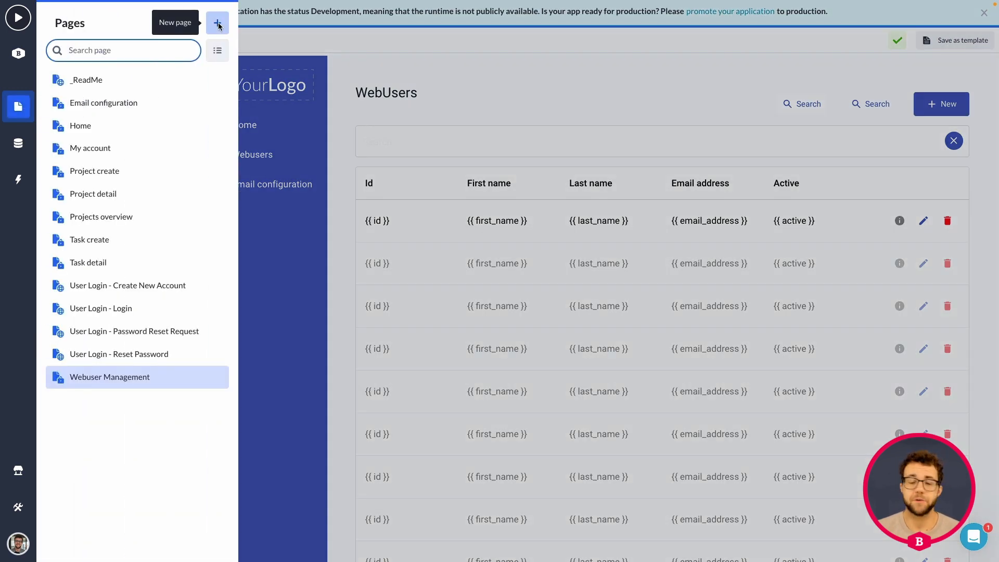
left_click(217, 24)
mouse_move(240, 298)
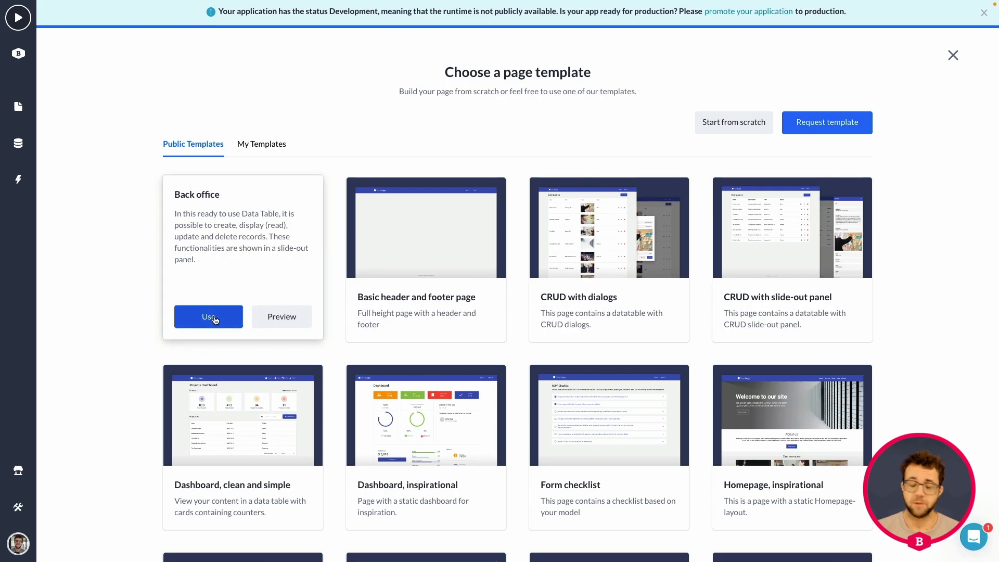
left_click(209, 317)
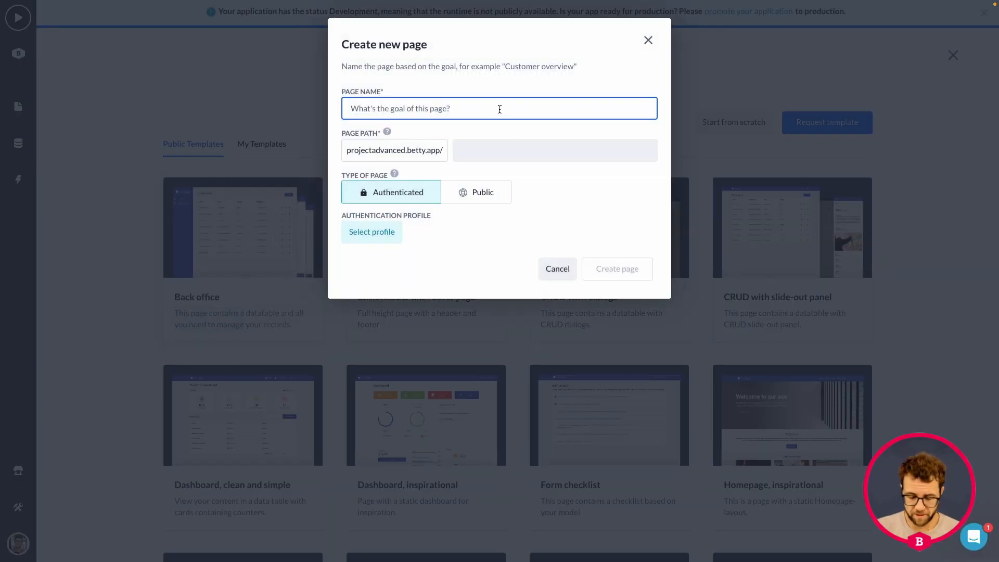
Create the 'project users' page, authenticated with the Web User profile.
type("project")
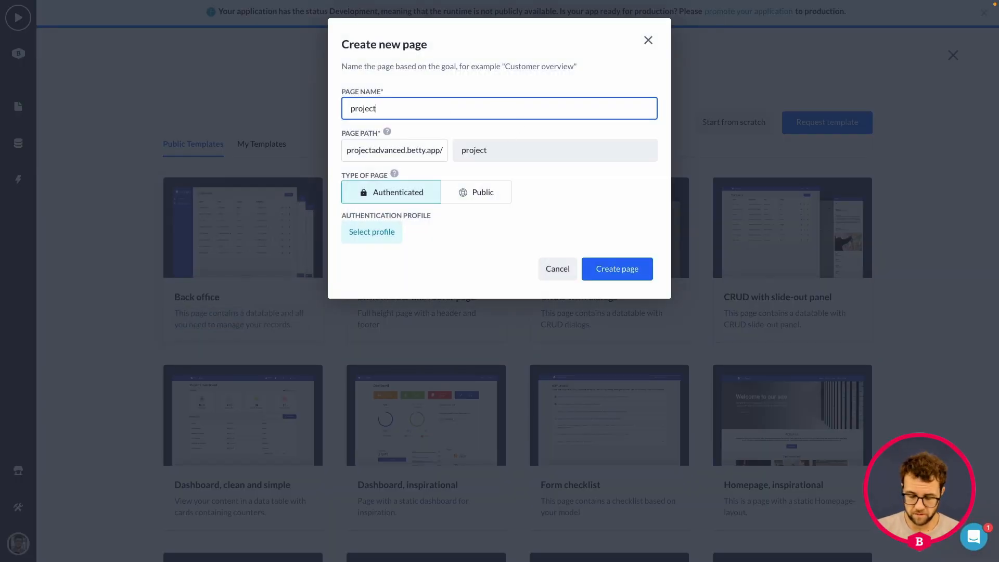
type(" users")
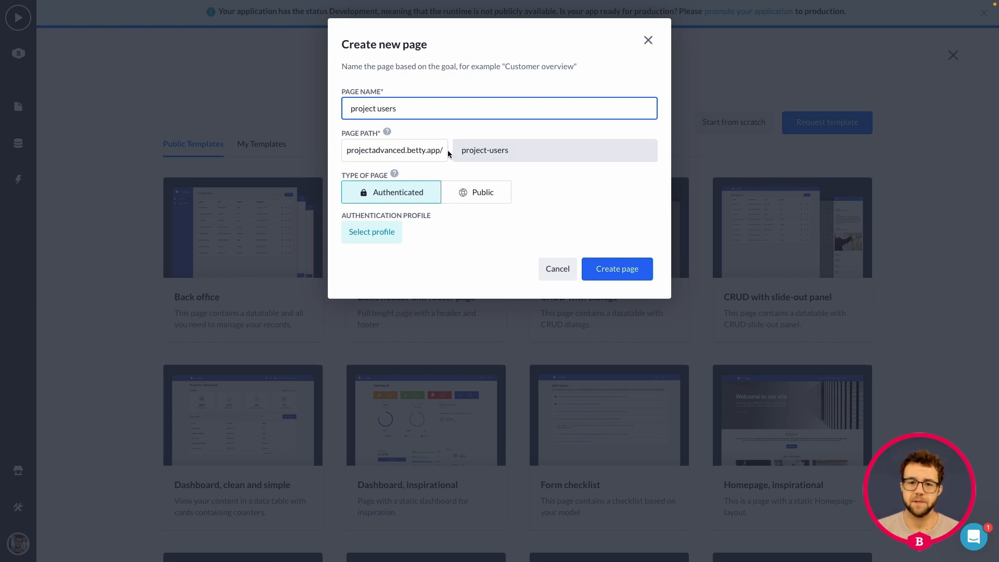
left_click(368, 233)
left_click(383, 294)
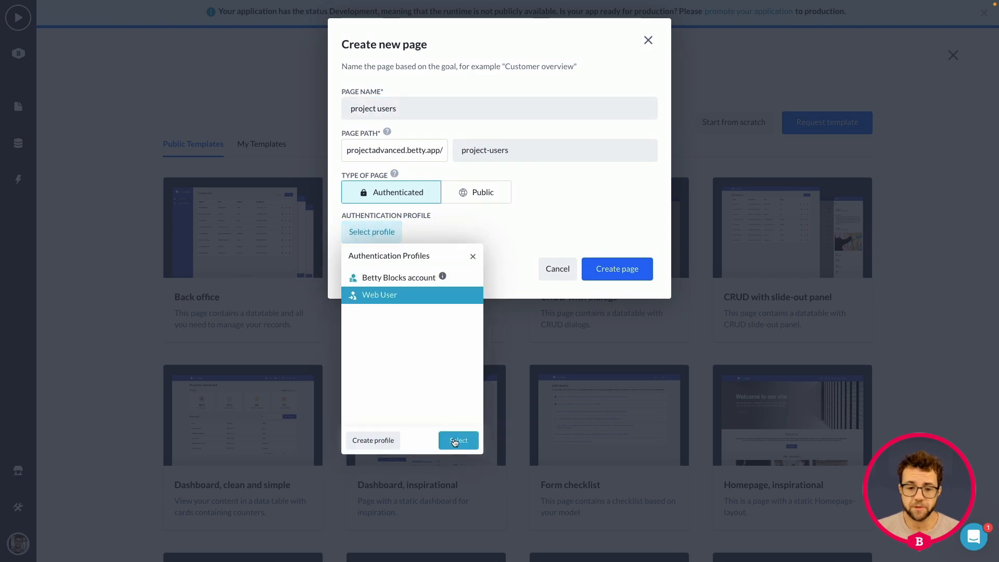
left_click(457, 440)
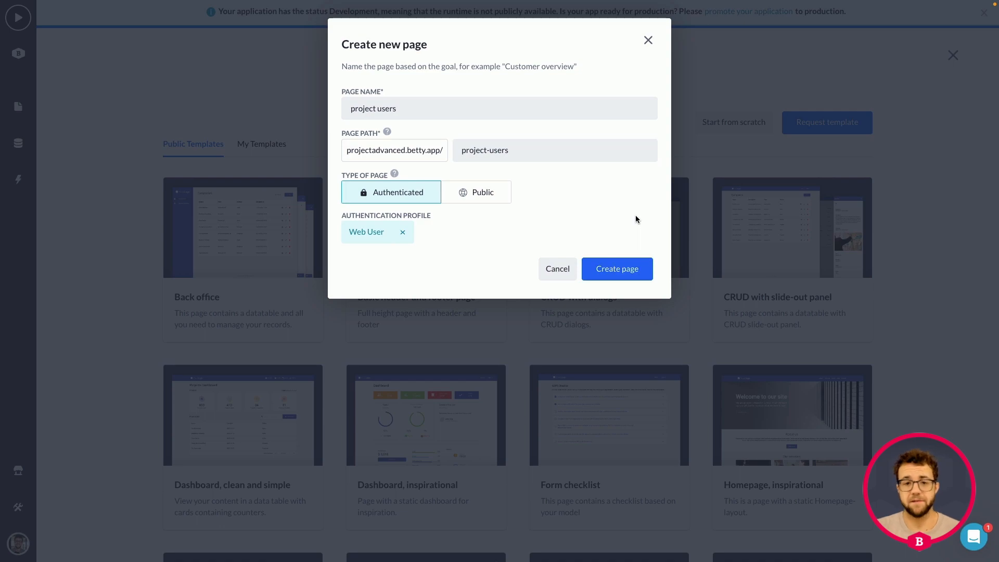
left_click(644, 270)
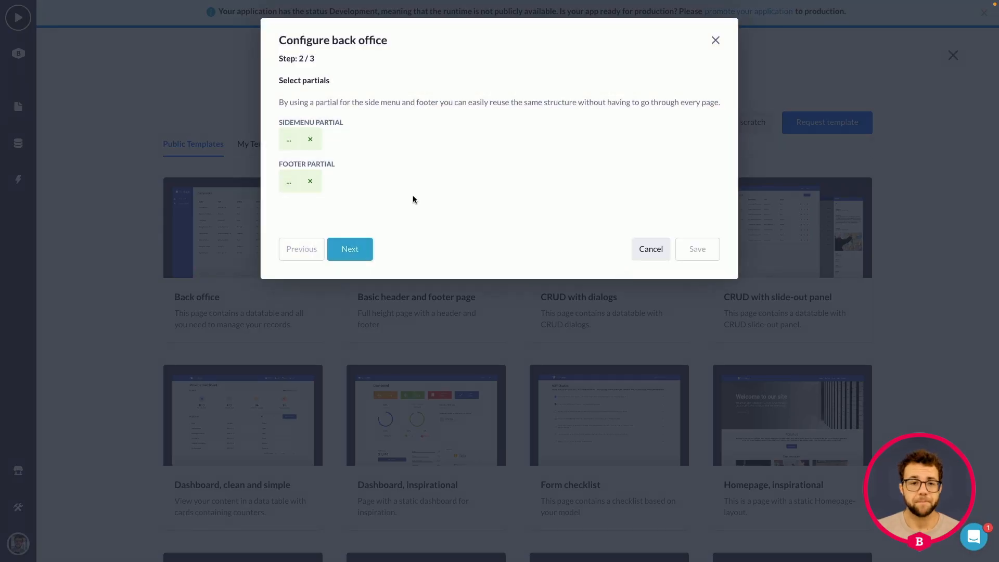
Select User-remote as the model for the new back-office page.
left_click(359, 249)
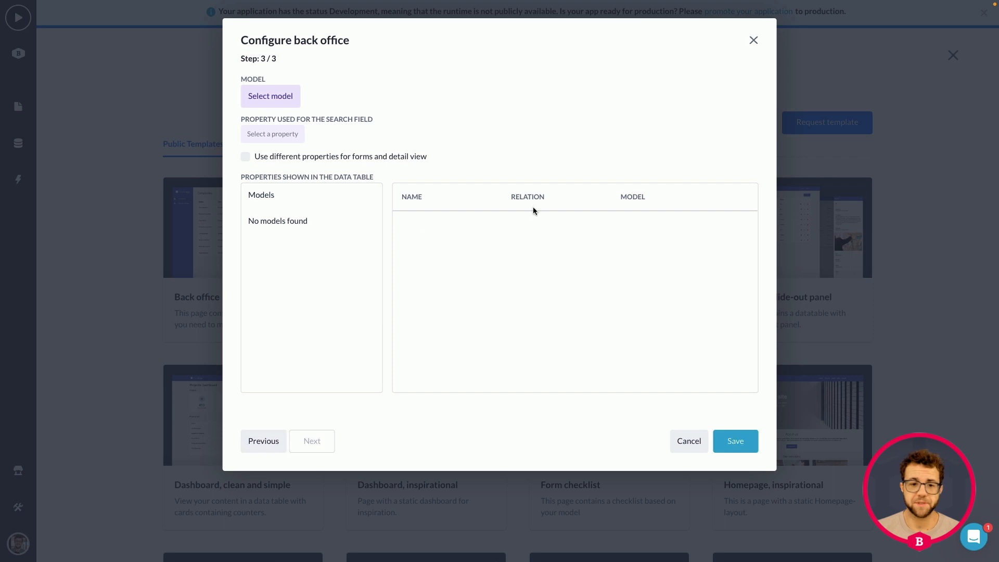
left_click(279, 103)
left_click(285, 251)
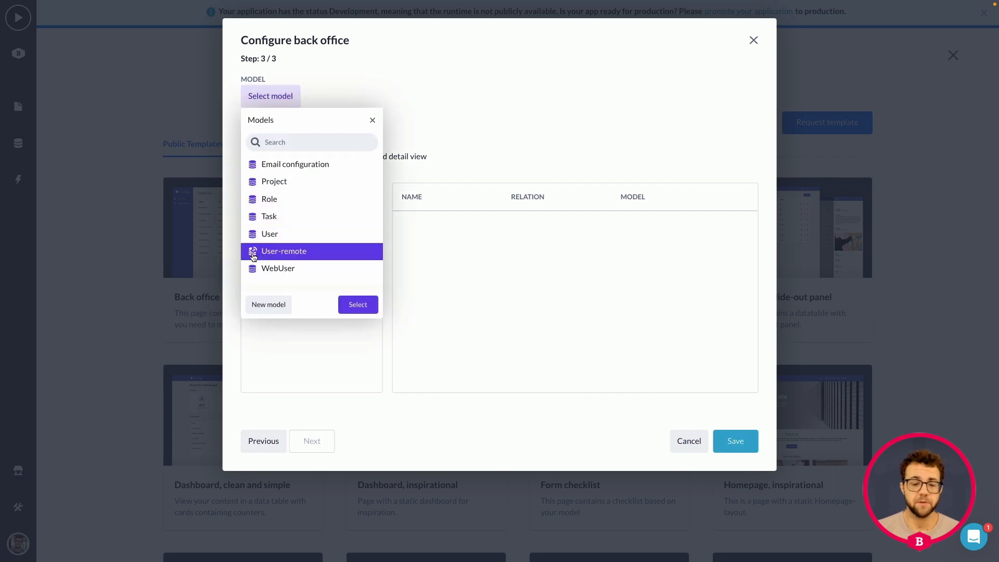
mouse_move(256, 252)
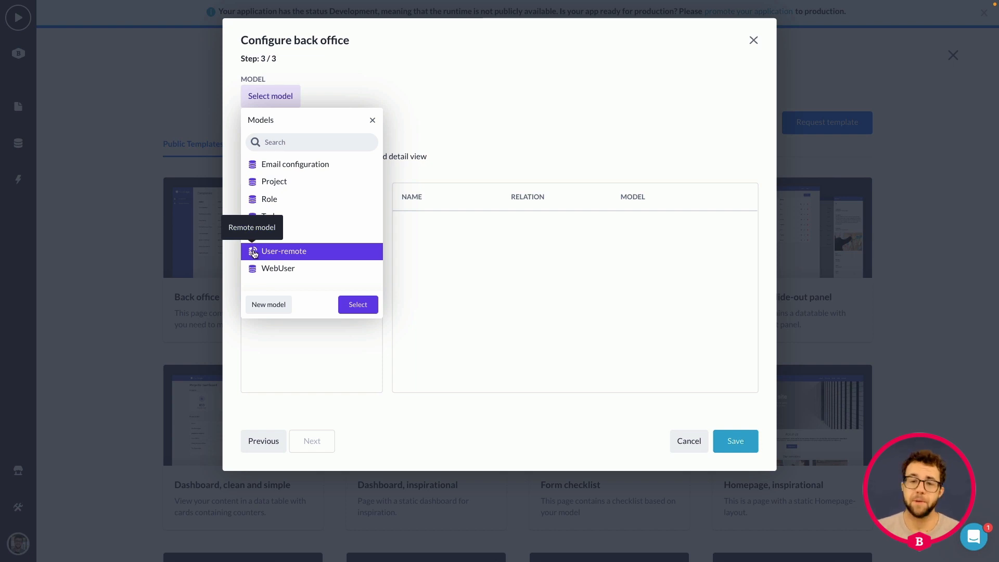
left_click(360, 307)
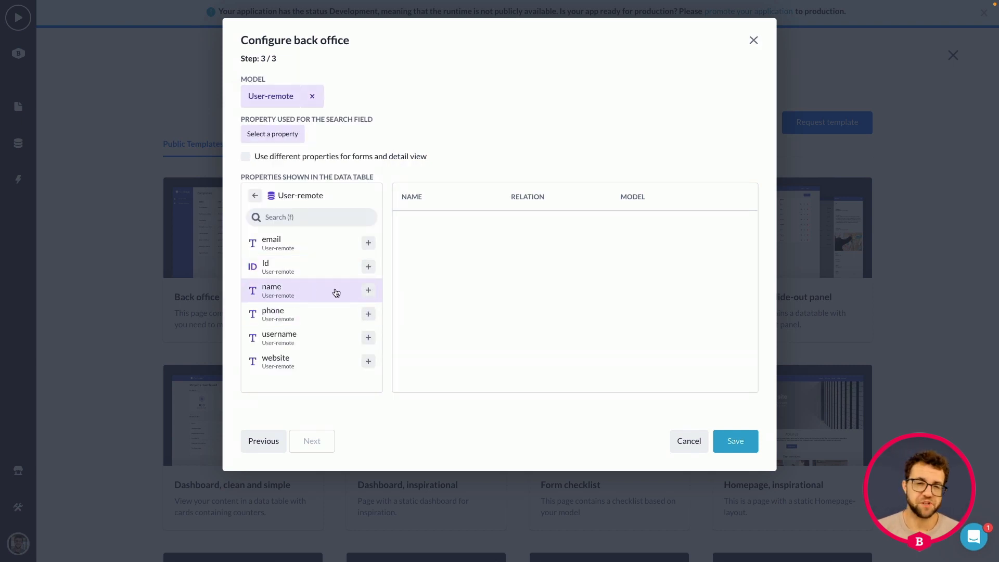
Add the name and email properties to the data table and save.
left_click(368, 291)
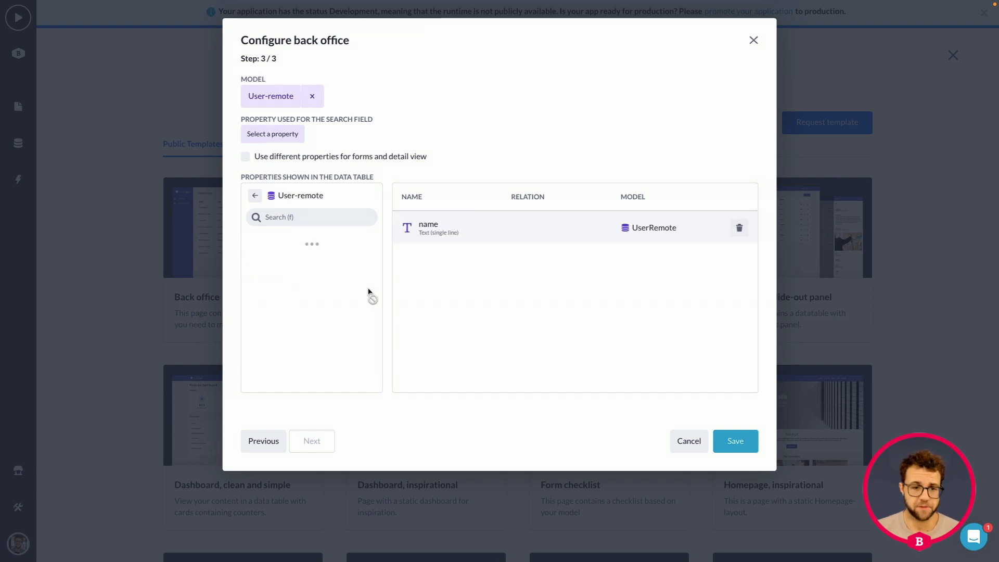
left_click(369, 243)
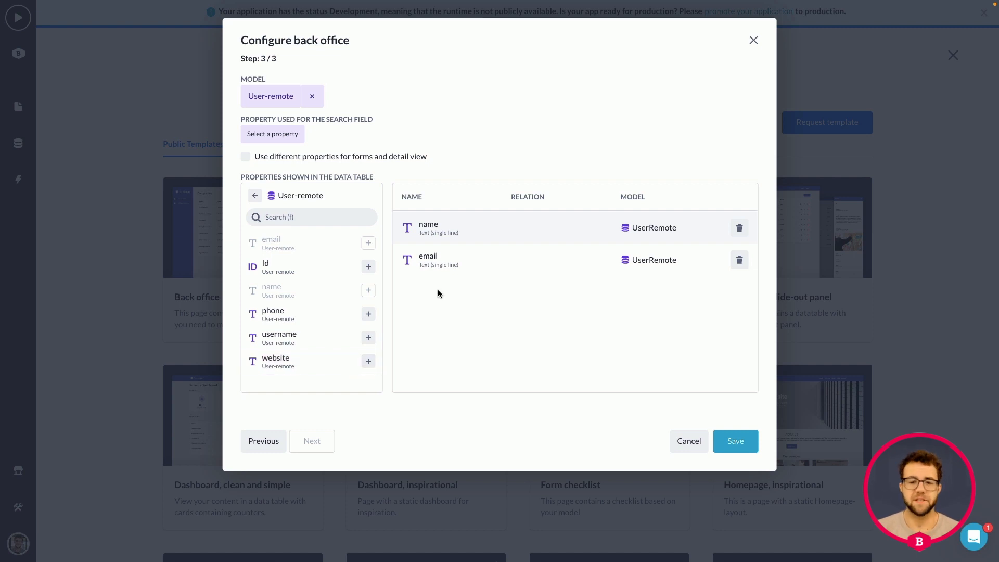
left_click(735, 441)
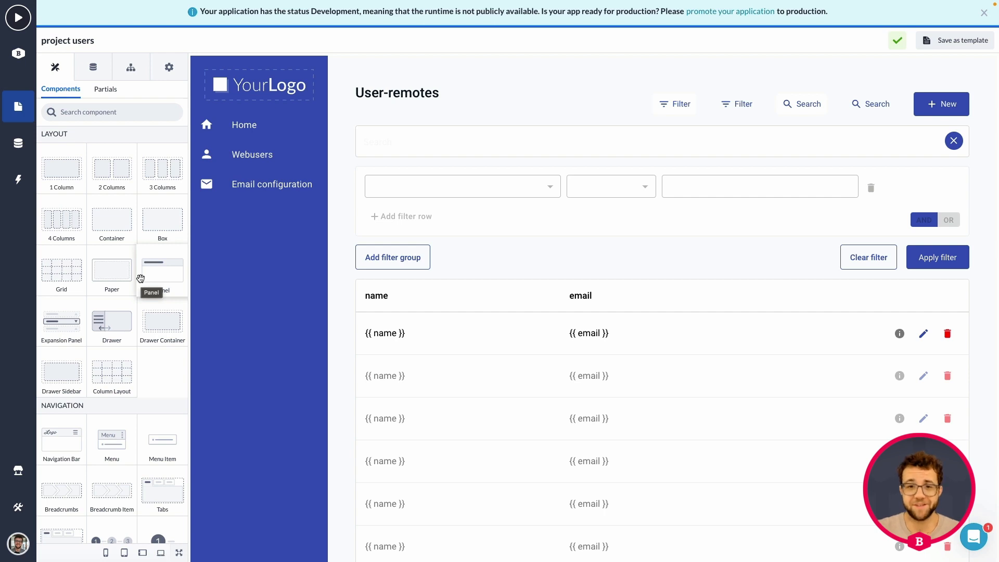
Select the Overview + Record view block on the canvas to show its options.
scroll(528, 319, "down", 3)
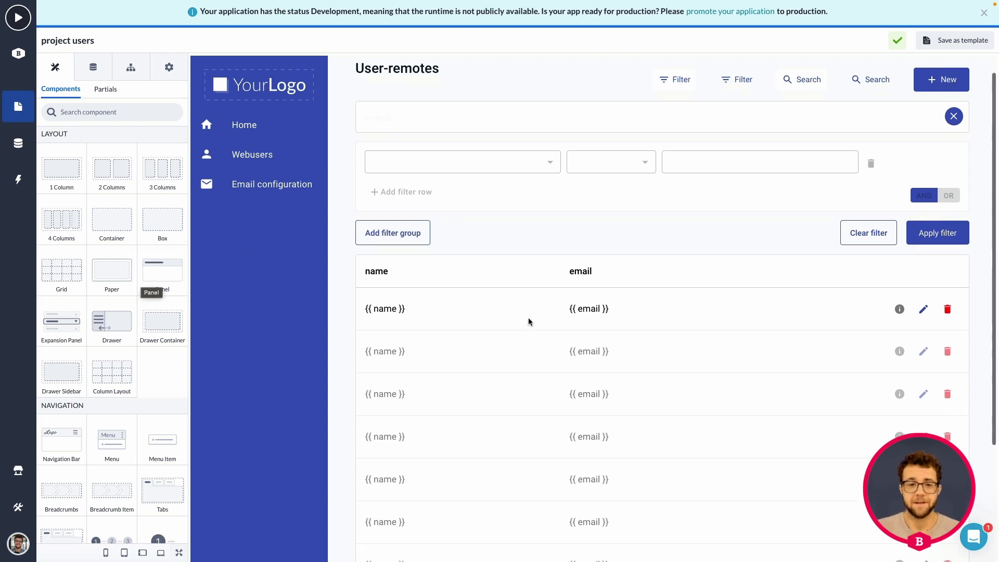
scroll(529, 173, "up", 3)
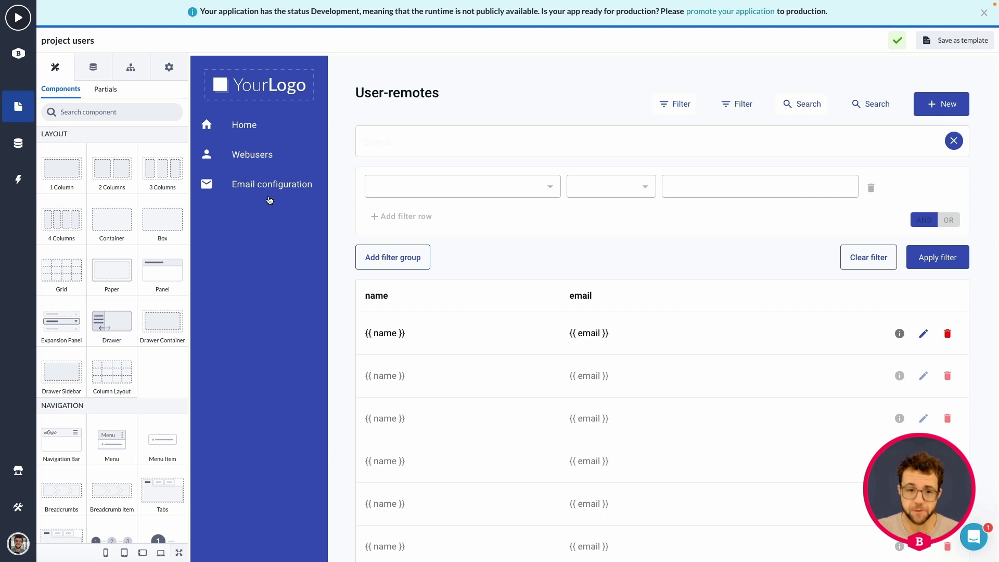
left_click(248, 214)
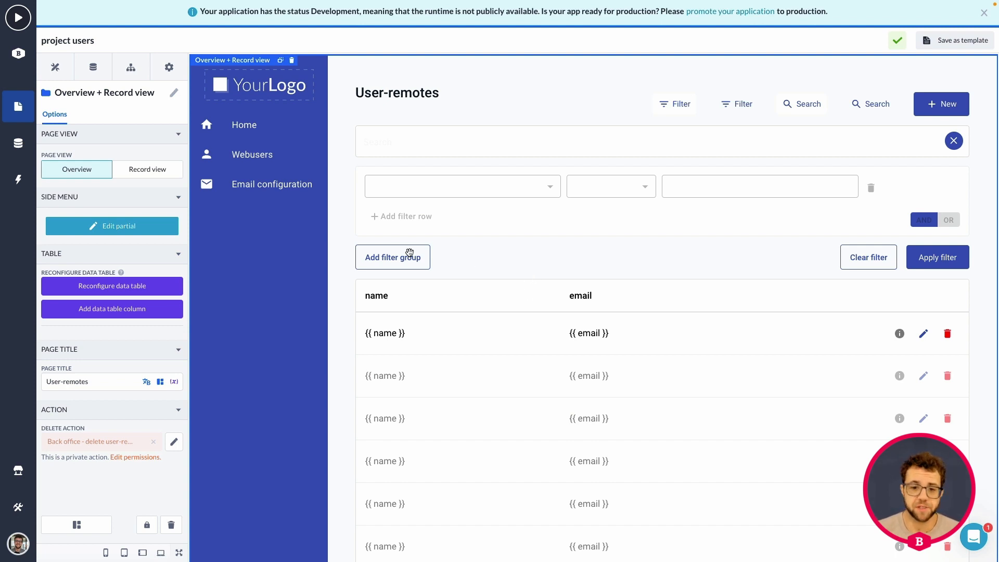
Open the Side Menu partial in the Partial Editor via Edit partial.
left_click(126, 226)
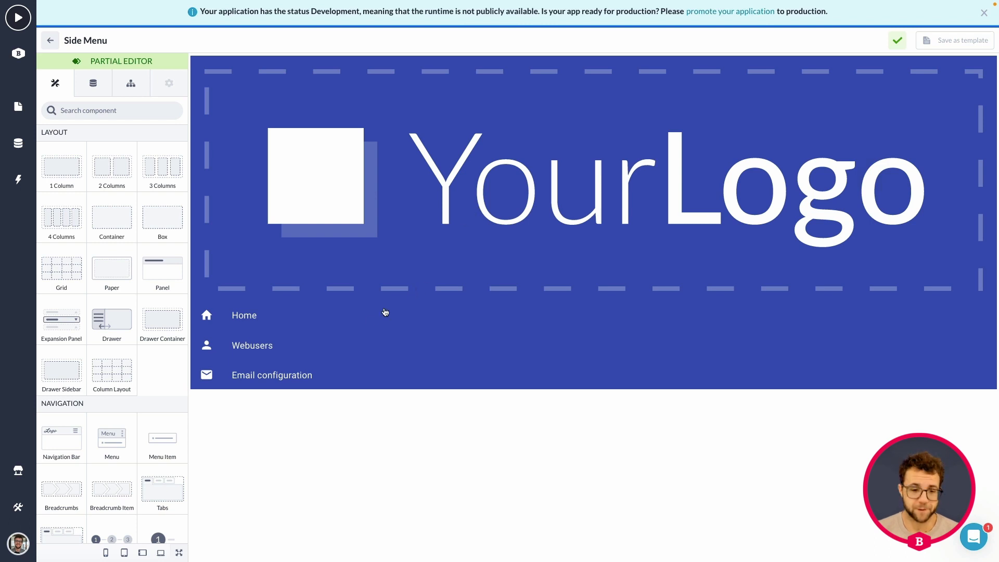
Clone the Email configuration menu item and relabel the copy 'Remote project users'.
left_click(263, 374)
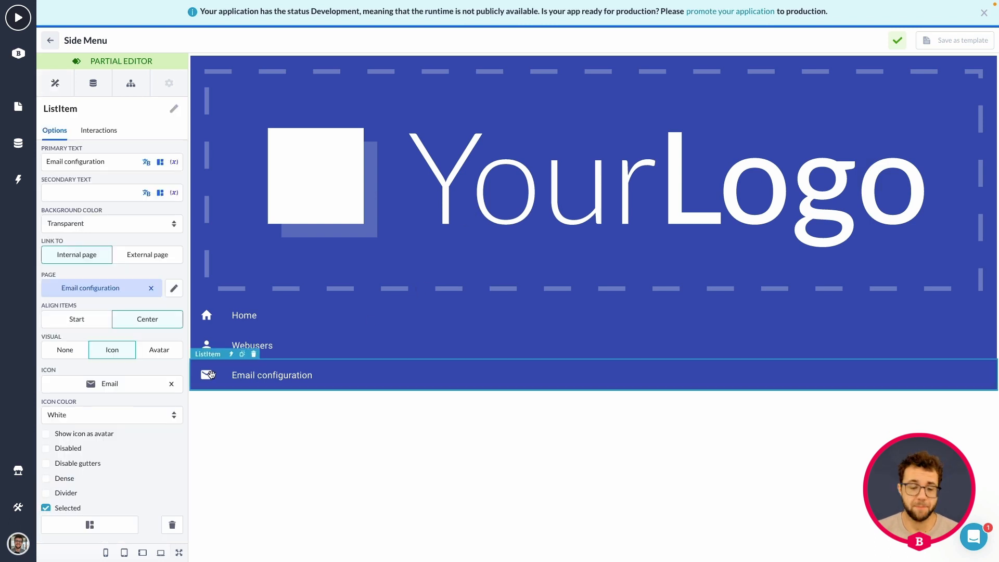
left_click(241, 355)
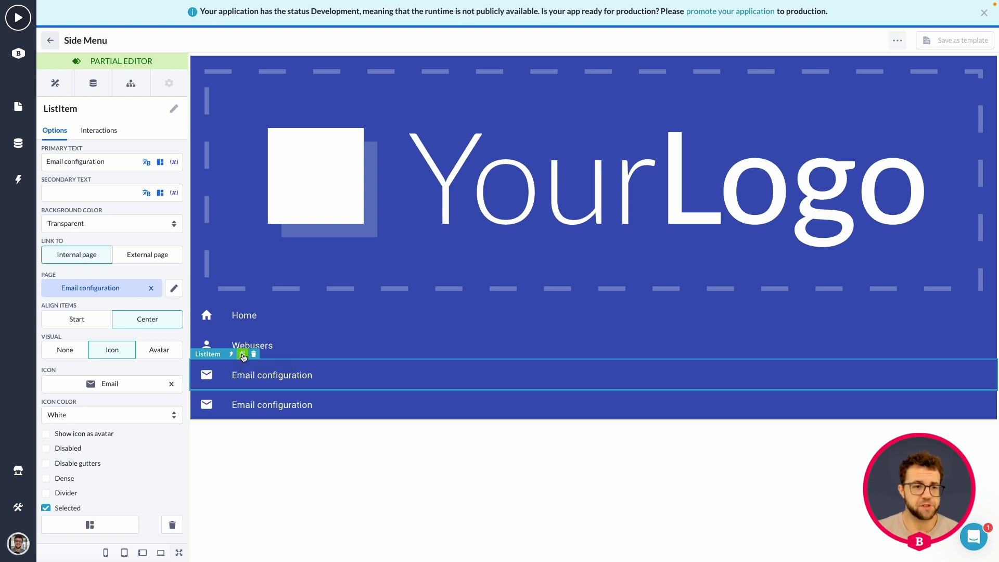
left_click(273, 405)
double_click(88, 161)
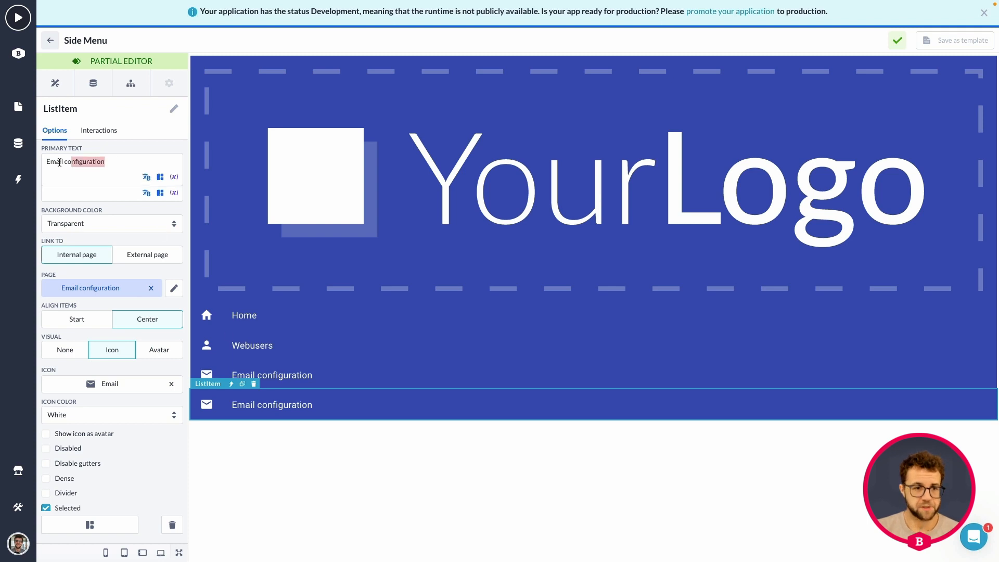
triple_click(60, 163)
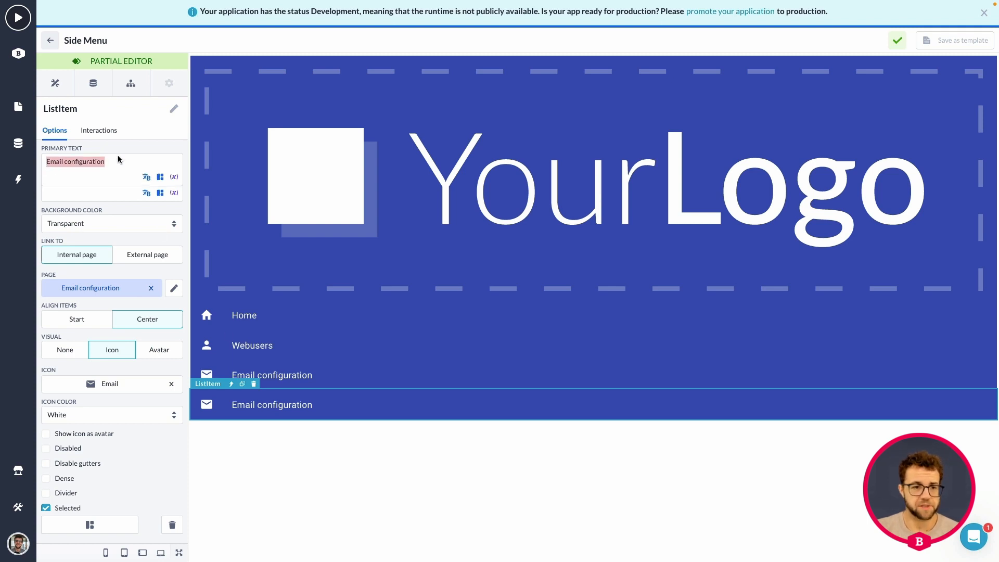
type("Project")
key("BackSpace")
key("BackSpace")
key("BackSpace")
key("BackSpace")
key("BackSpace")
key("BackSpace")
key("BackSpace")
type("Remot")
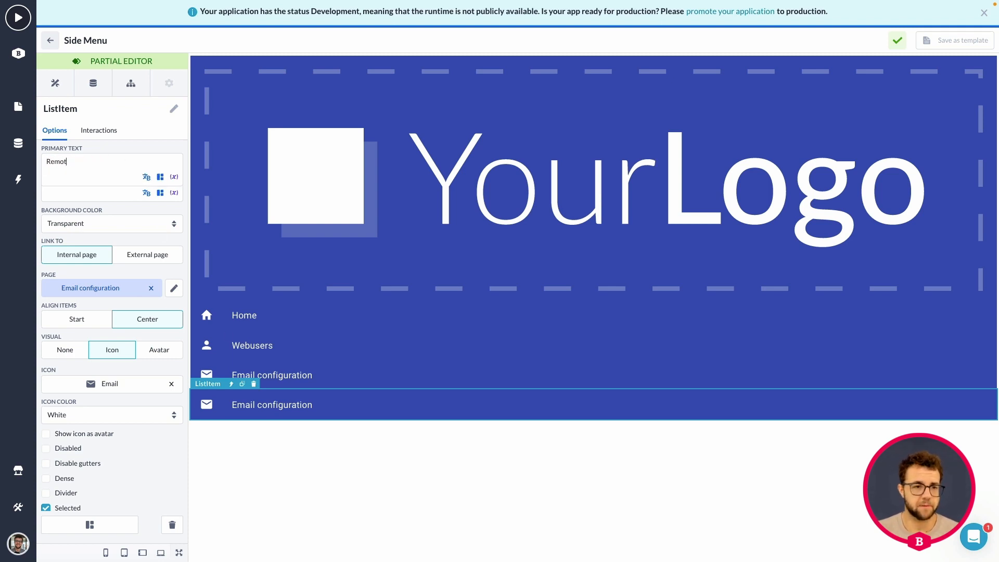
type("e project users")
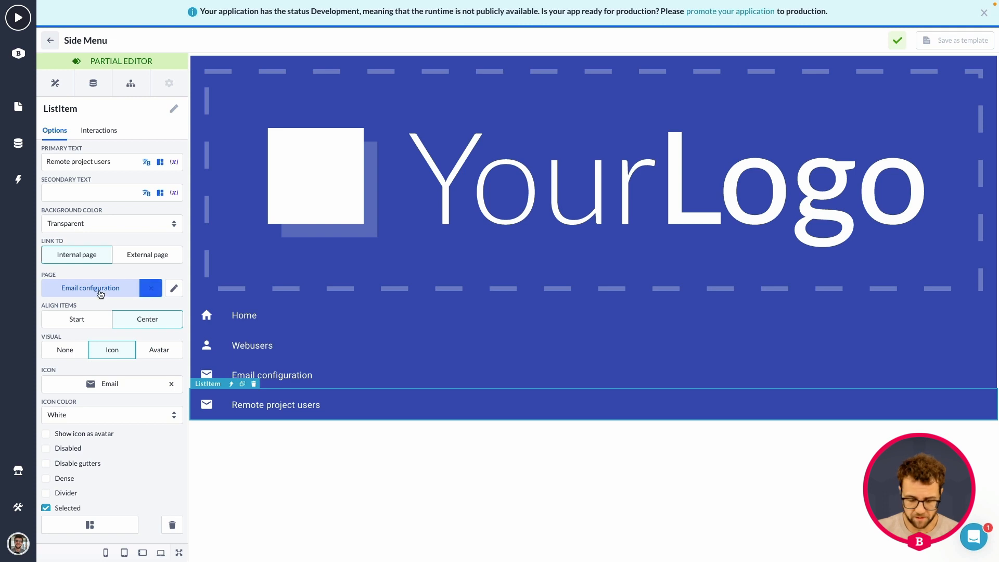
left_click(85, 289)
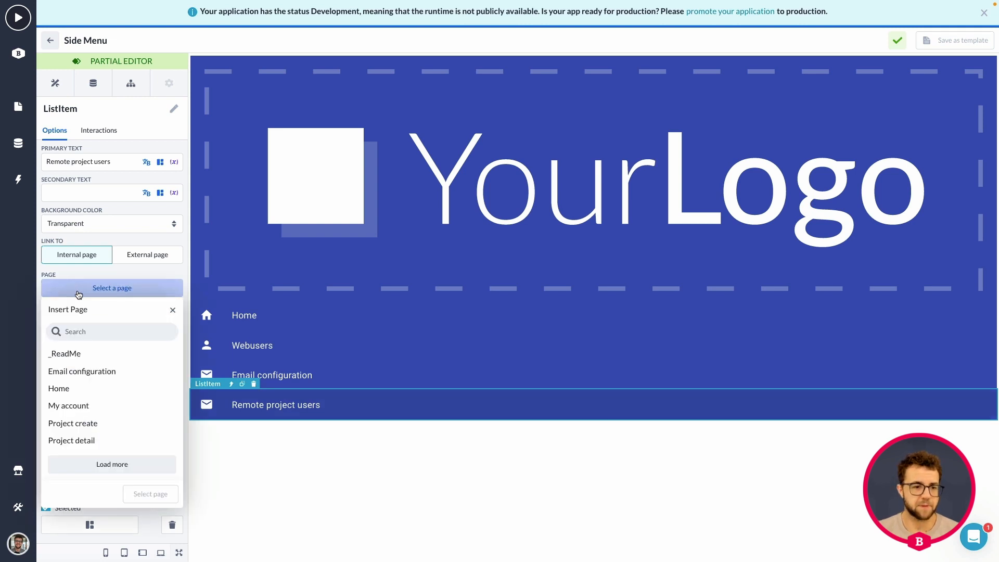
Search the pages for 'p' and link the menu item to the project users page.
left_click(95, 334)
type("project")
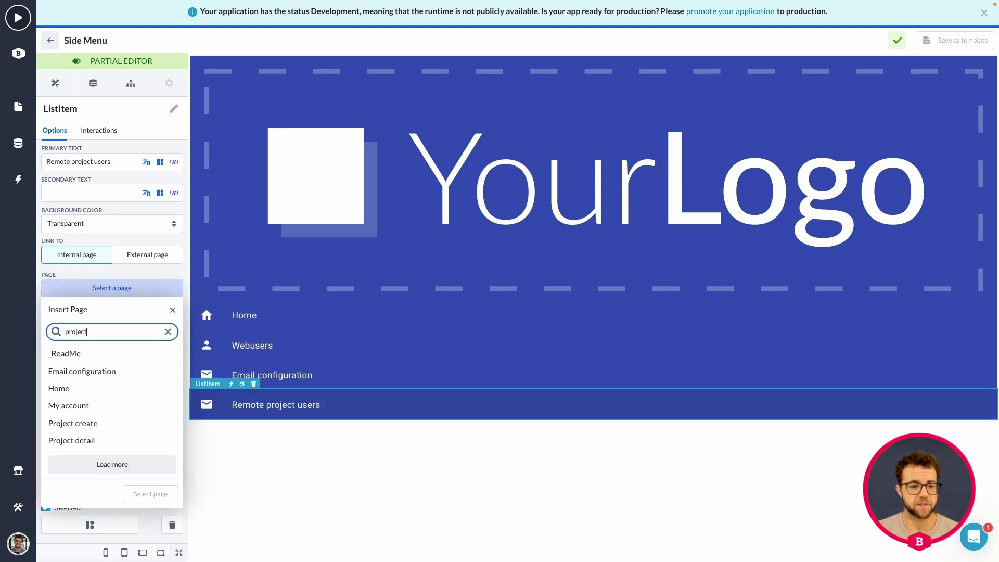
left_click(87, 388)
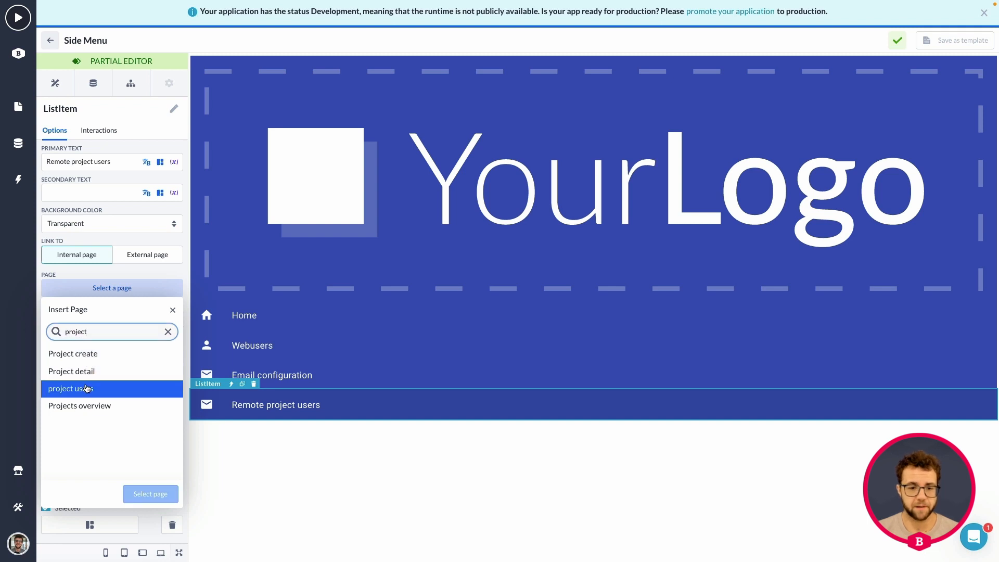
left_click(151, 494)
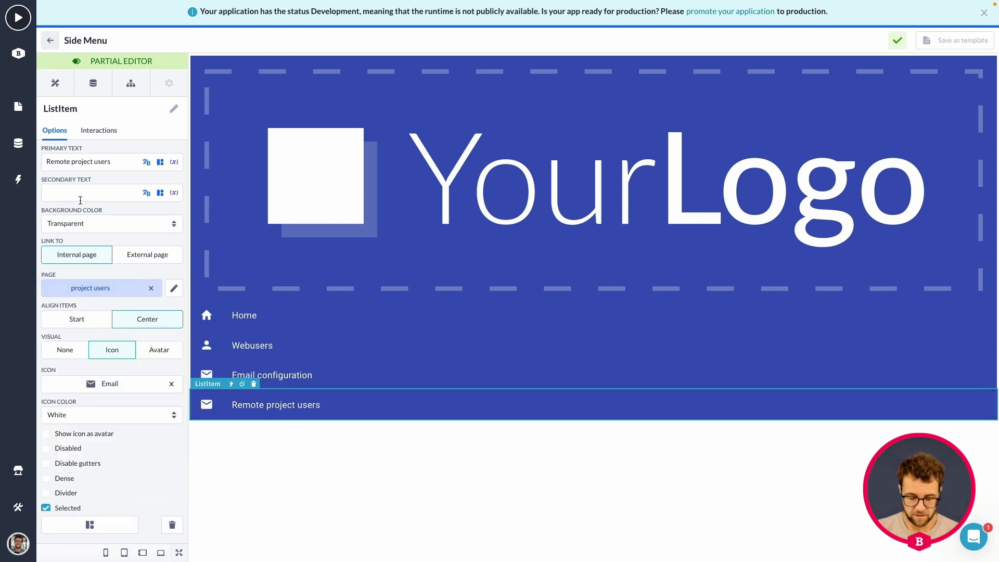
Search icons for 'people', assign the People icon, and exit the Partial Editor.
left_click(99, 387)
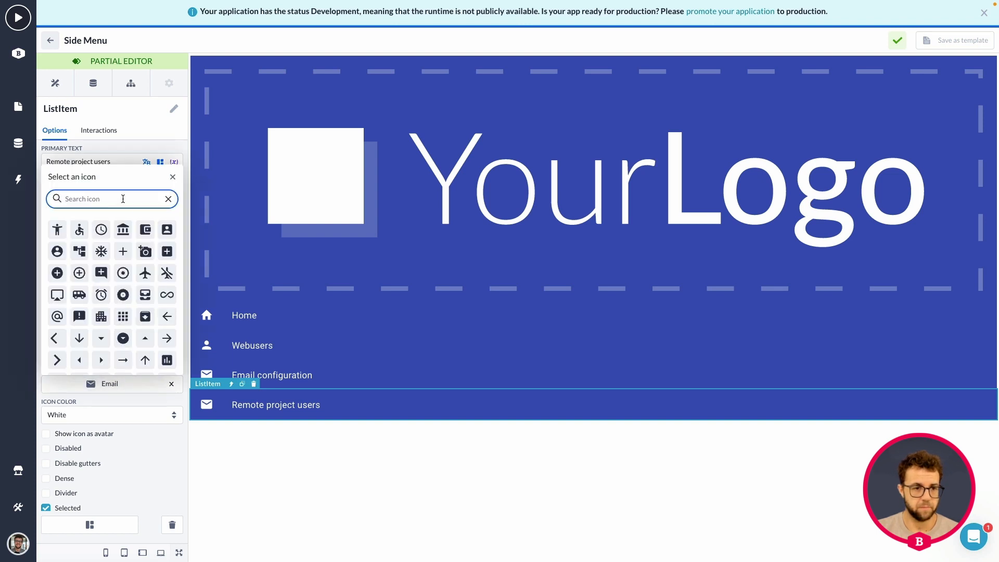
type("per")
key("BackSpace")
key("BackSpace")
key("BackSpace")
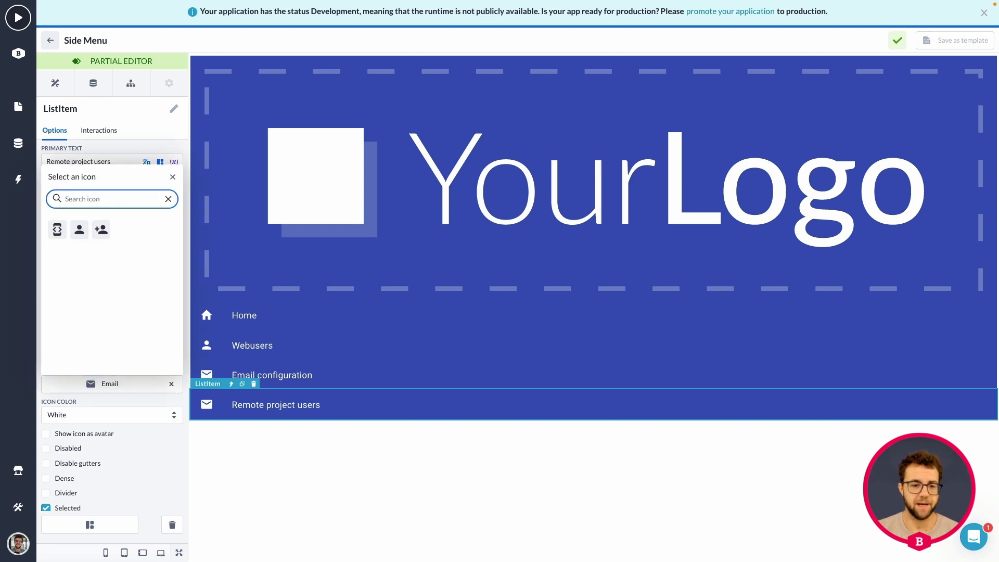
type("people")
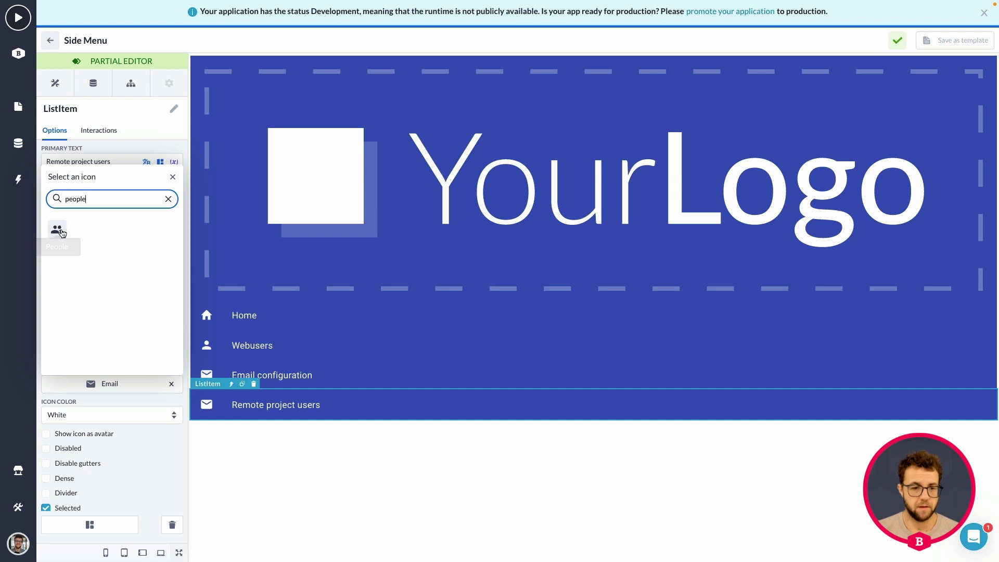
left_click(58, 229)
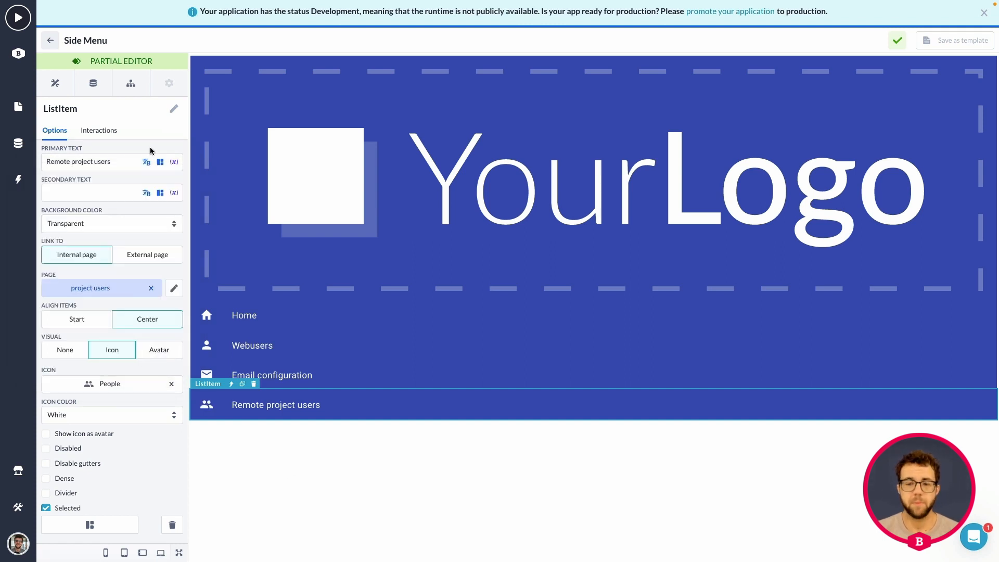
left_click(50, 40)
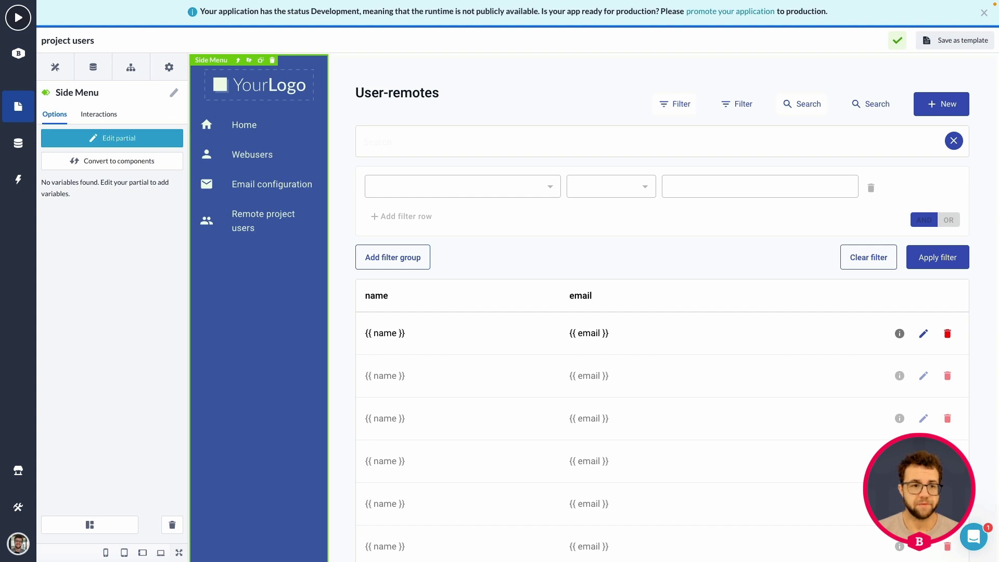
Switch the left panel back to the Components tab.
scroll(237, 349, "down", 1)
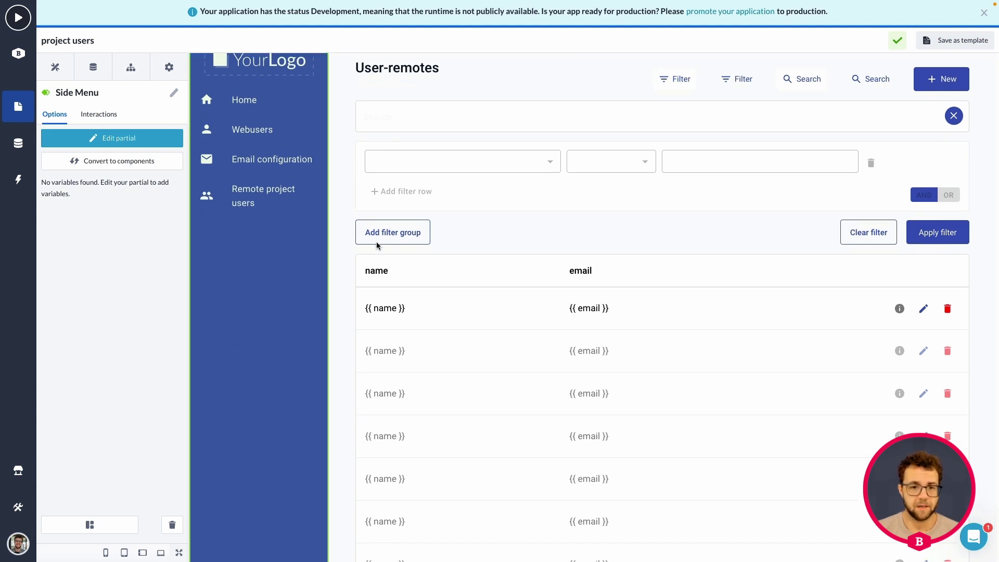
scroll(305, 256, "up", 1)
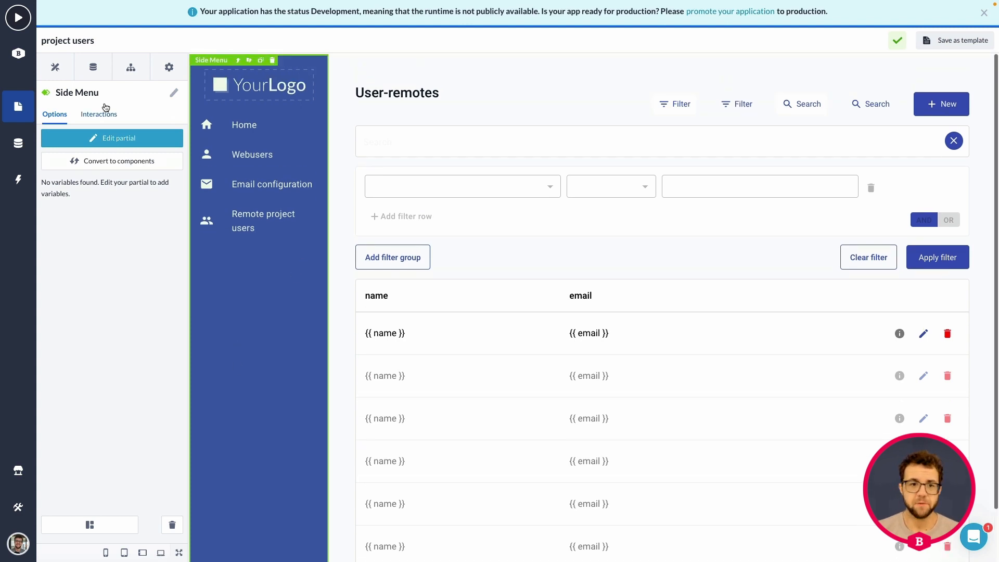
left_click(54, 68)
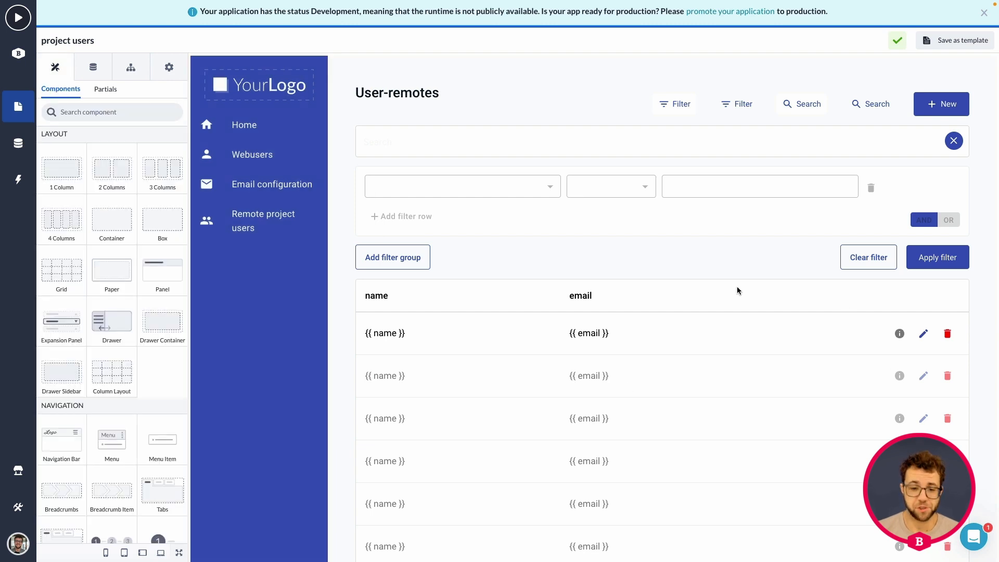
Preview the live app and check the ten remote users' names and emails.
left_click(18, 26)
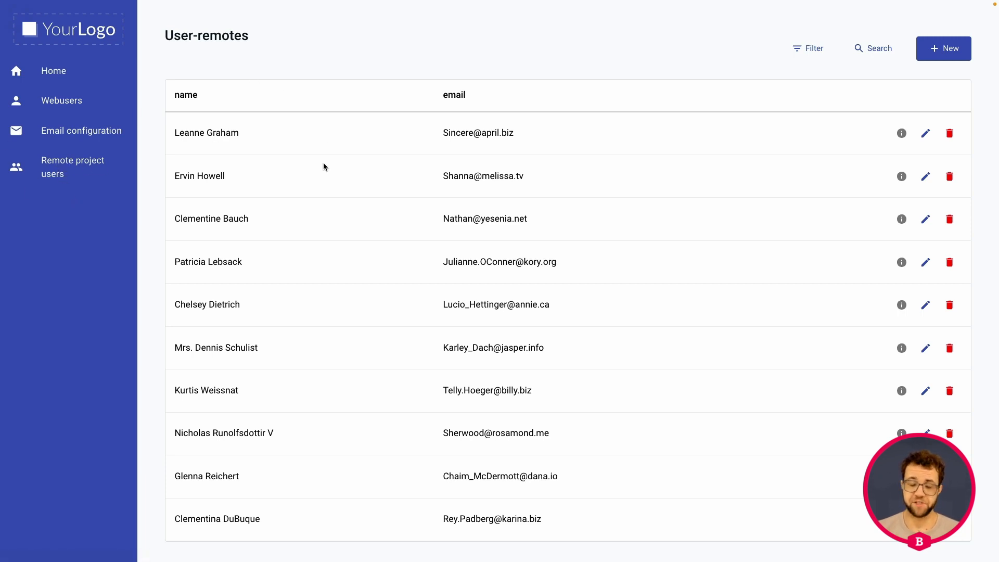
scroll(323, 163, "down", 2)
scroll(380, 103, "up", 2)
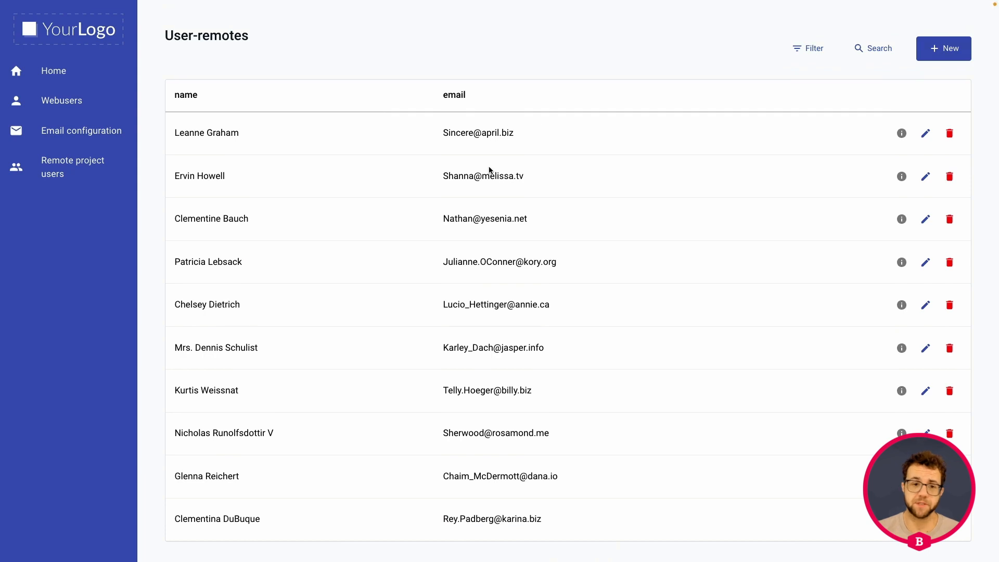